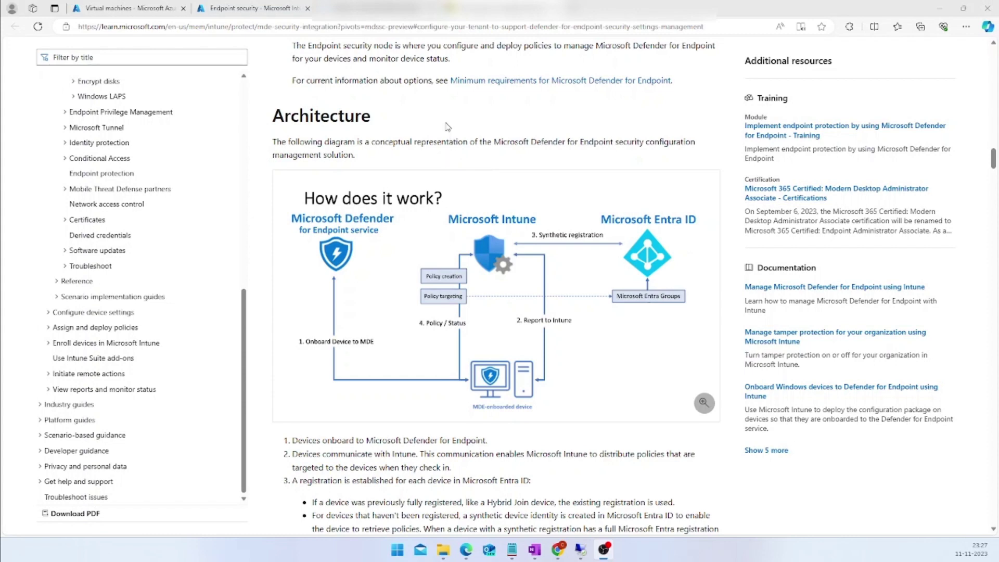
Leave the Learn architecture article for the Intune Endpoint security overview tab
{"action": "left_click", "coordinate": [262, 7]}
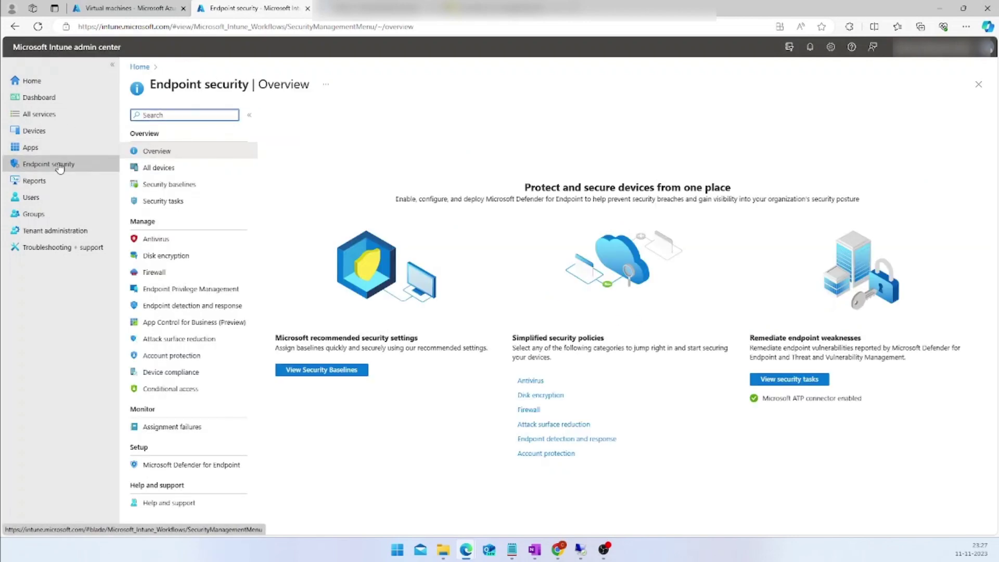
Confirm the Intune Defender for Endpoint connector is enabled, then open security.microsoft.com's device inventory
{"action": "left_click", "coordinate": [197, 475]}
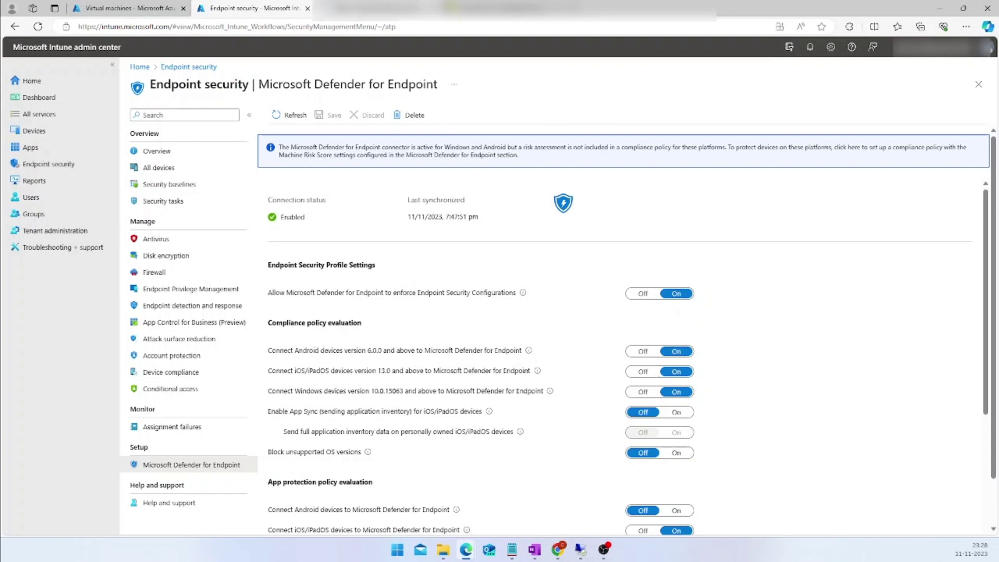
{"action": "key", "text": "Return"}
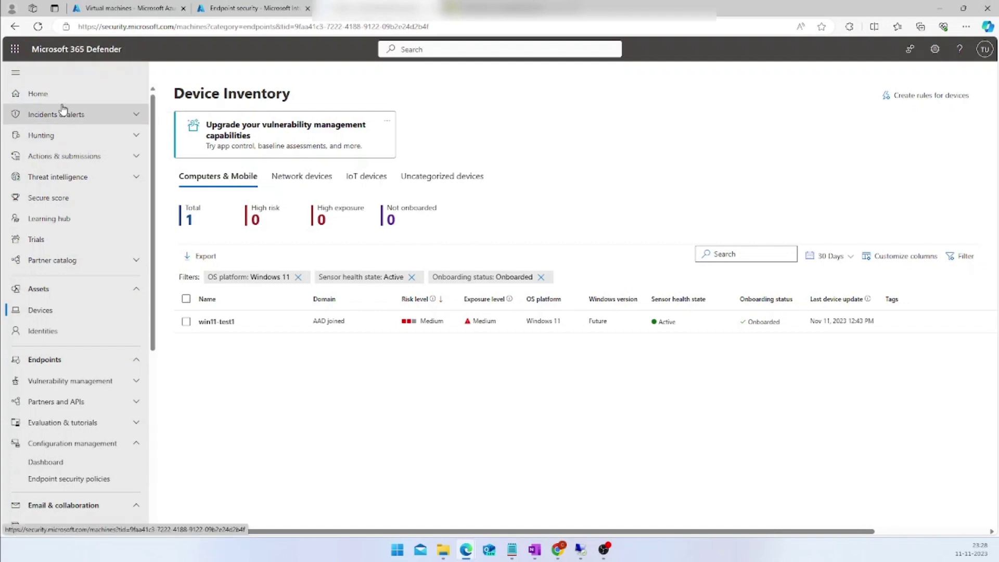
Go to Settings > Endpoints > Enforcement scope to review MDE enforcement from Intune
{"action": "scroll", "coordinate": [81, 156], "scroll_direction": "down", "scroll_amount": 5}
{"action": "scroll", "coordinate": [75, 259], "scroll_direction": "down", "scroll_amount": 2}
{"action": "left_click", "coordinate": [42, 467]}
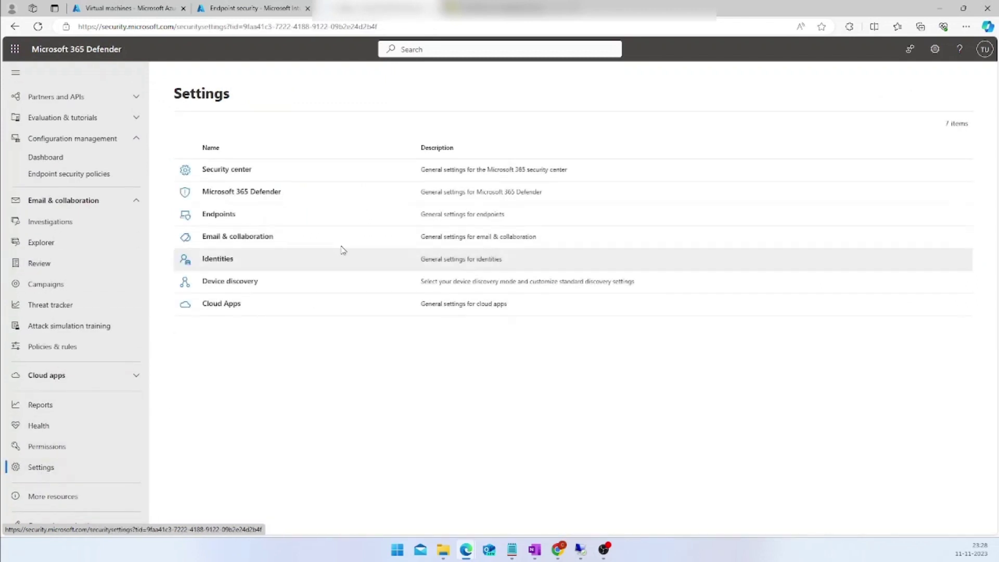
{"action": "left_click", "coordinate": [219, 215]}
{"action": "scroll", "coordinate": [225, 323], "scroll_direction": "down", "scroll_amount": 4}
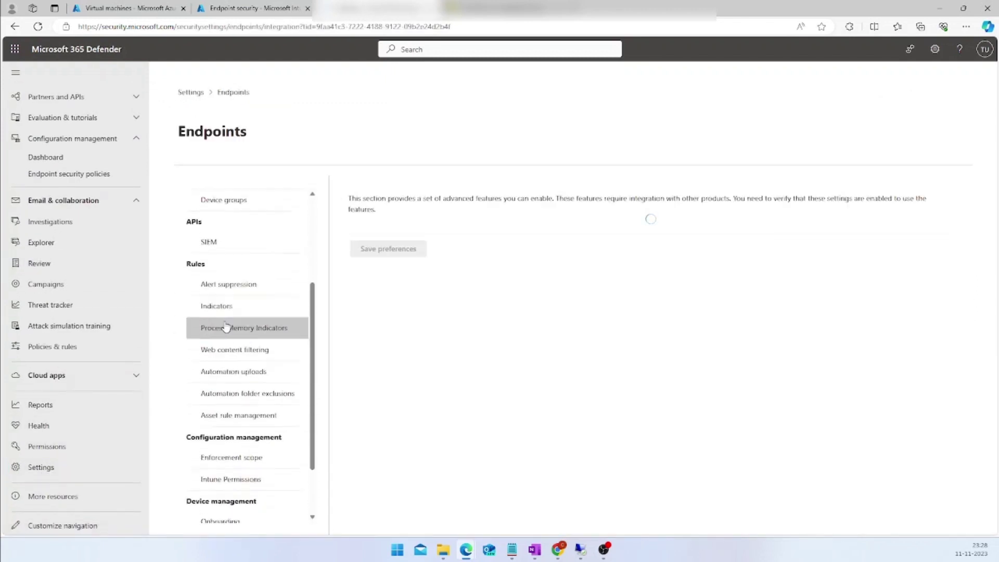
{"action": "scroll", "coordinate": [226, 333], "scroll_direction": "down", "scroll_amount": 2}
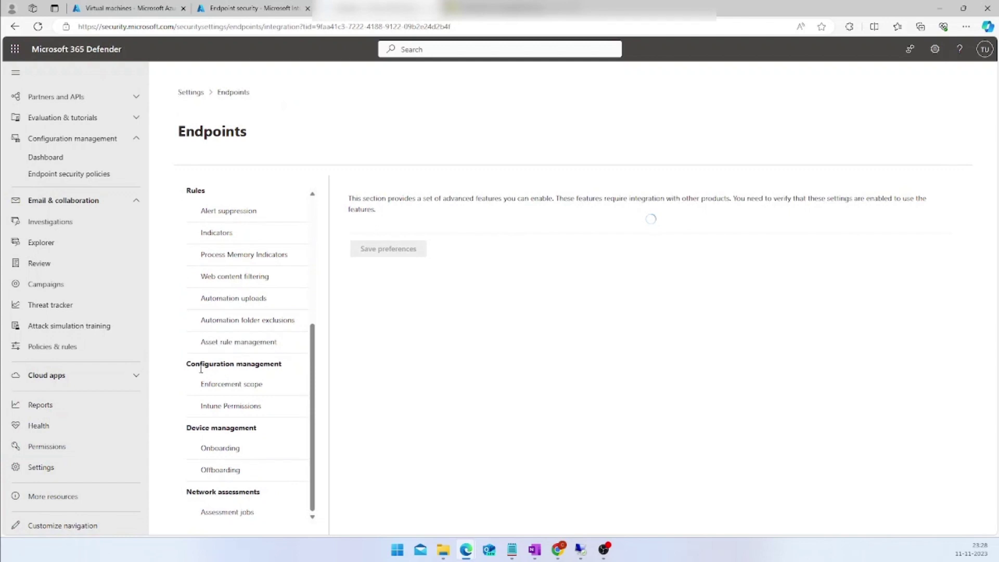
{"action": "left_click", "coordinate": [247, 393]}
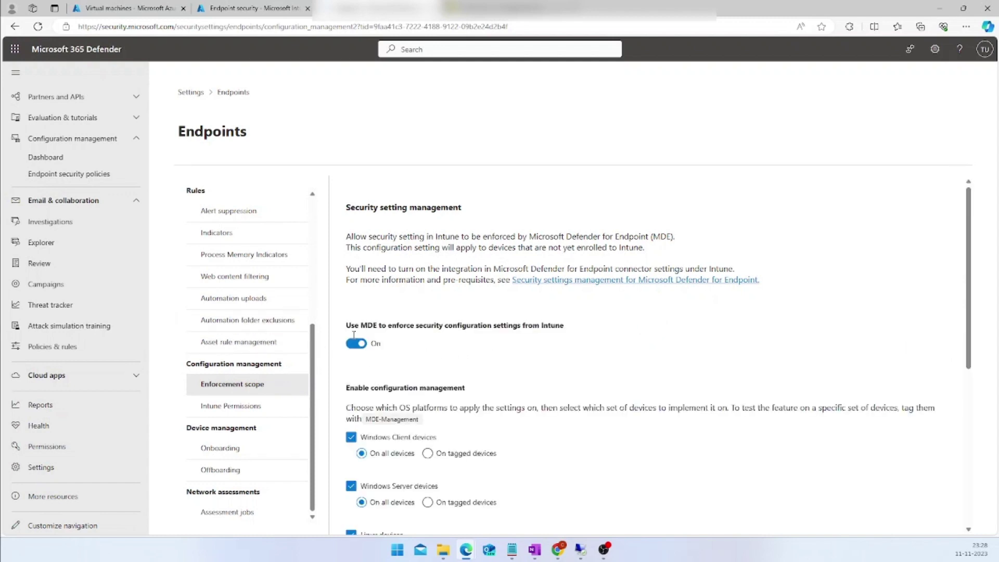
{"action": "scroll", "coordinate": [434, 359], "scroll_direction": "down", "scroll_amount": 1}
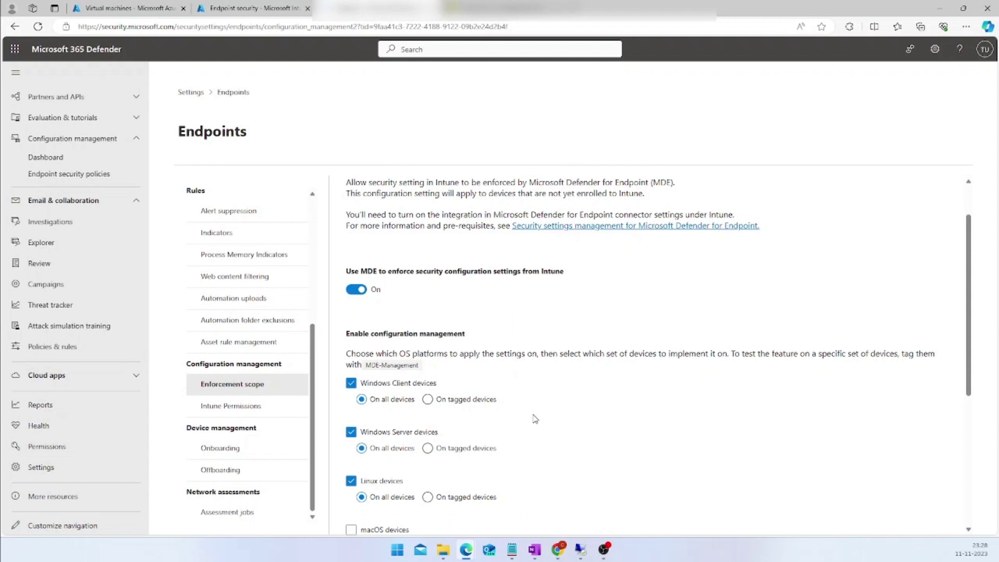
{"action": "left_click", "coordinate": [482, 405]}
{"action": "left_click", "coordinate": [385, 399]}
{"action": "scroll", "coordinate": [541, 390], "scroll_direction": "down", "scroll_amount": 4}
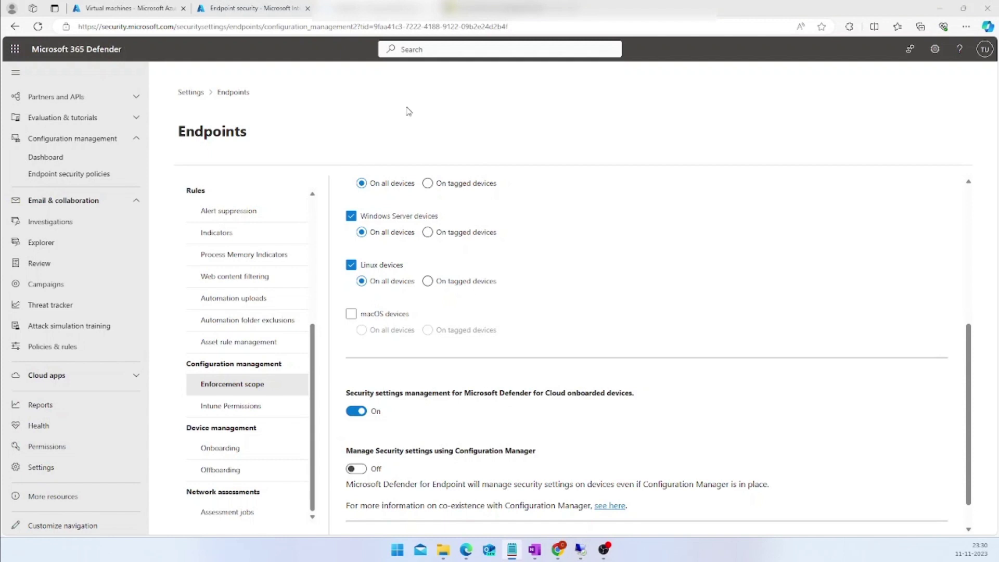
{"action": "scroll", "coordinate": [68, 81], "scroll_direction": "up", "scroll_amount": 2}
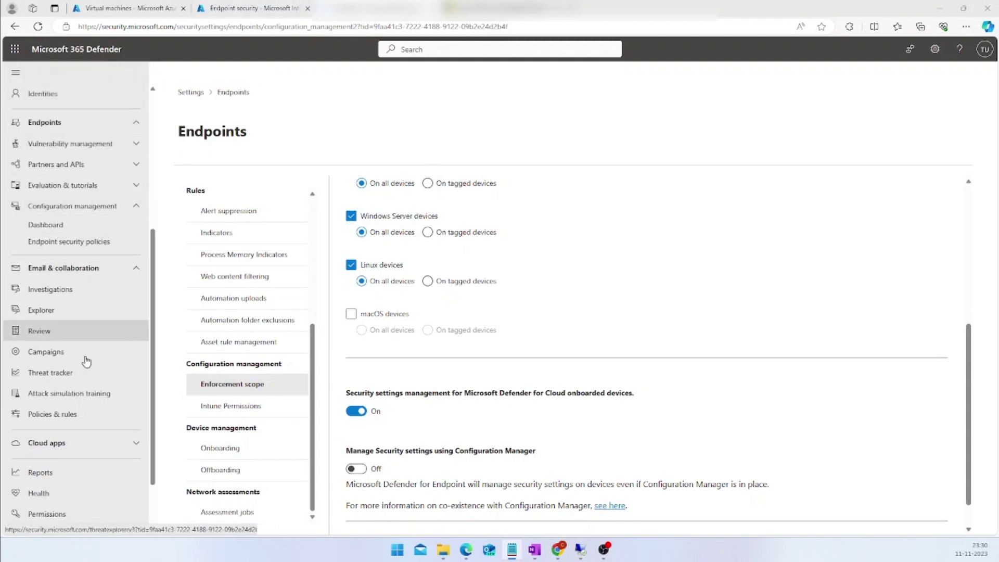
{"action": "scroll", "coordinate": [68, 390], "scroll_direction": "down", "scroll_amount": 2}
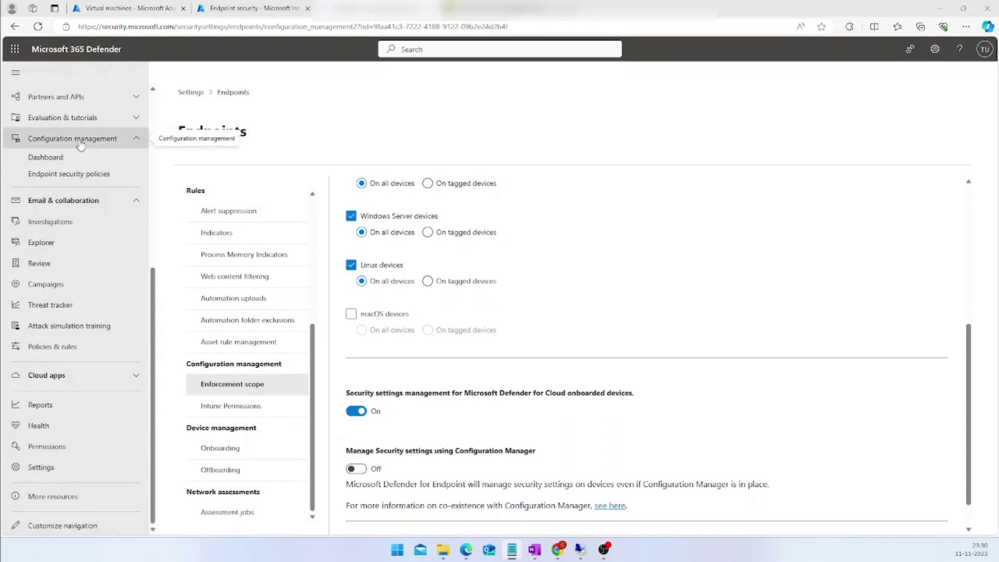
Create an Endpoint Detection and Response policy for Windows 10, Windows 11, and Windows Server
{"action": "left_click", "coordinate": [65, 176]}
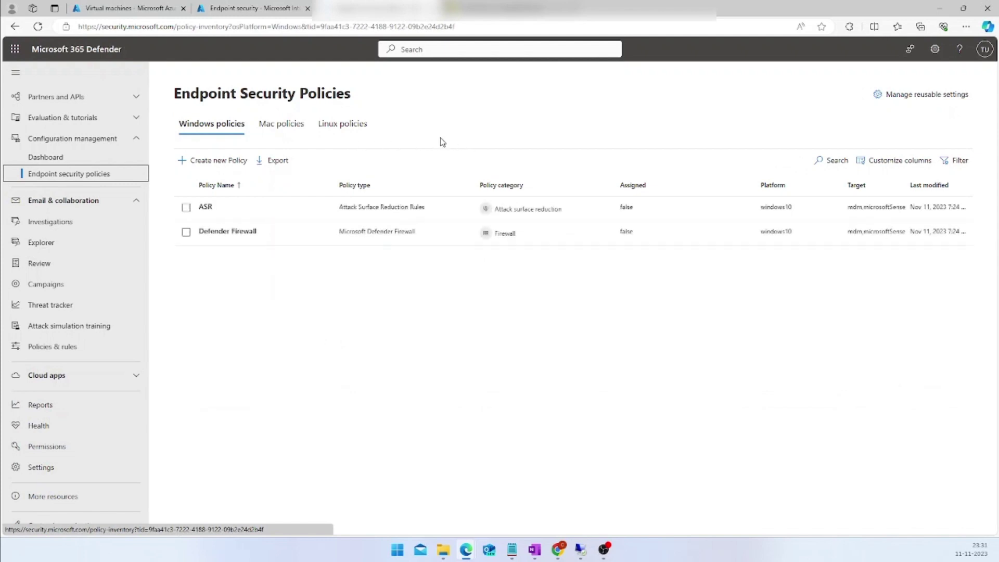
{"action": "left_click", "coordinate": [227, 161]}
{"action": "left_click", "coordinate": [758, 135]}
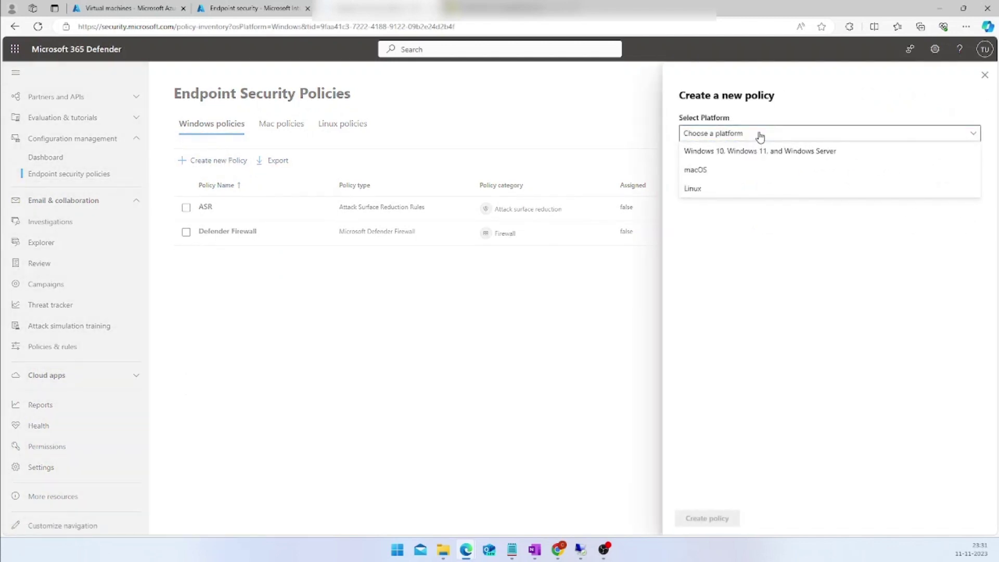
{"action": "left_click", "coordinate": [774, 152]}
{"action": "left_click", "coordinate": [737, 176]}
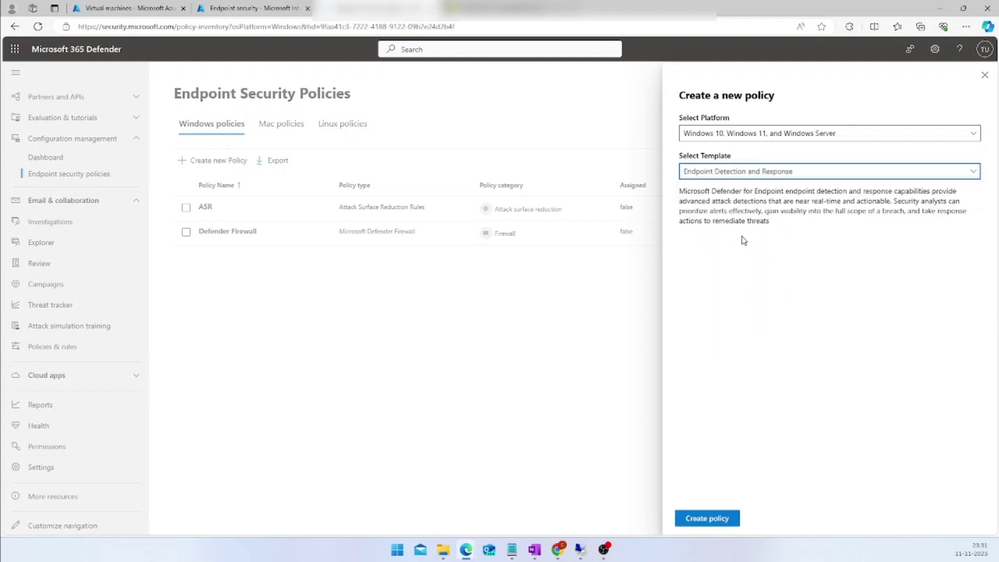
{"action": "left_click", "coordinate": [723, 519]}
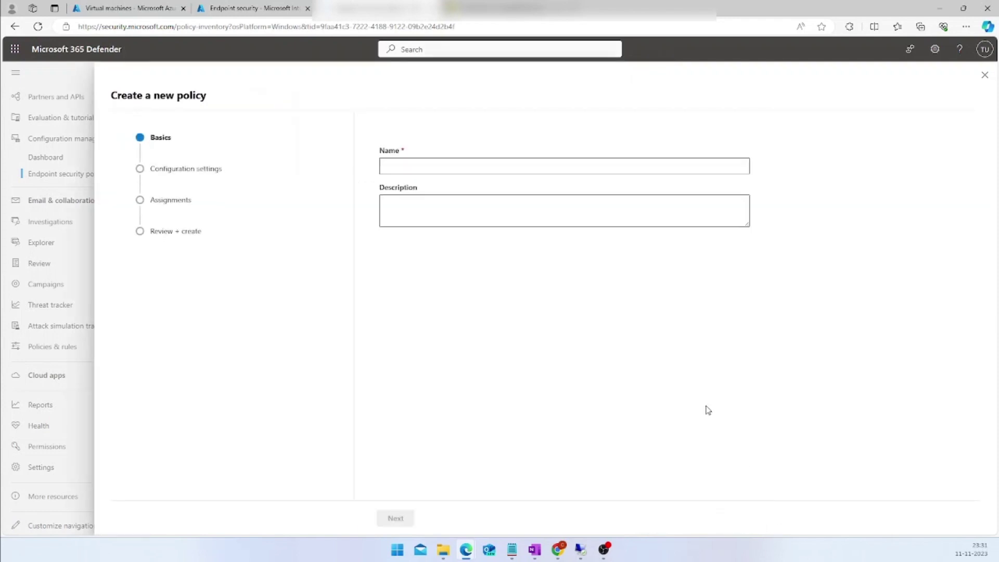
Name the new policy 'ED'
{"action": "left_click", "coordinate": [443, 165]}
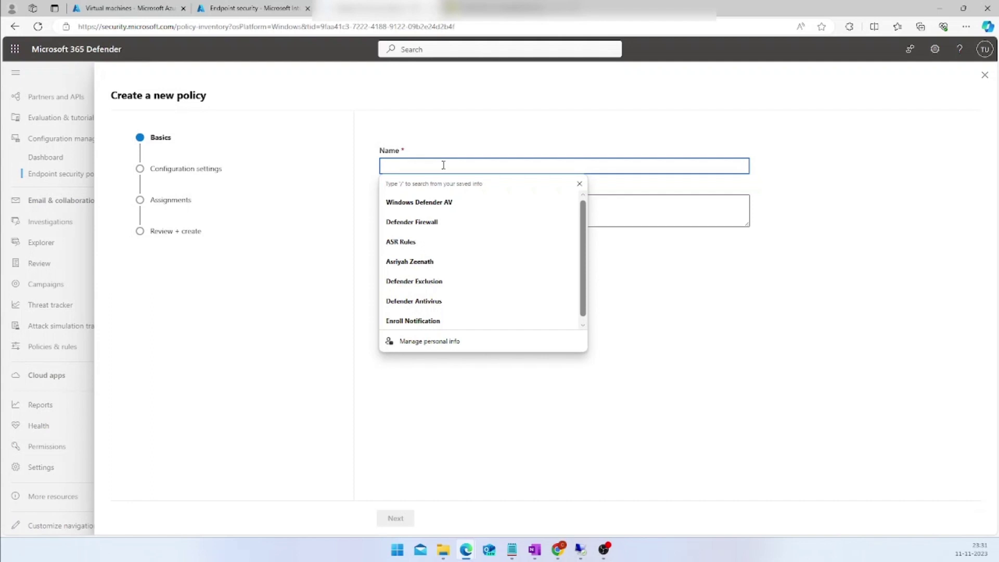
{"action": "type", "text": "EDR"}
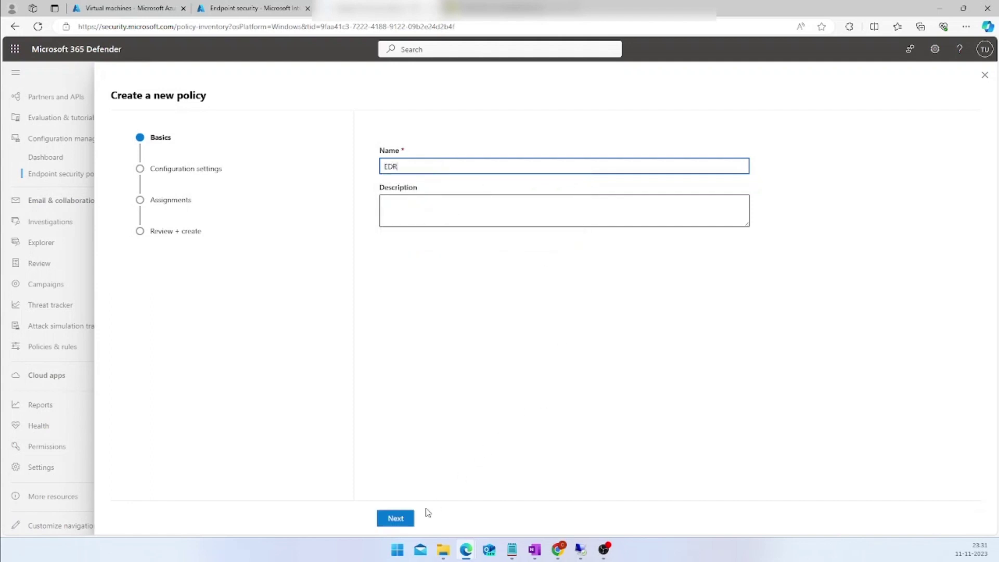
{"action": "left_click", "coordinate": [408, 517]}
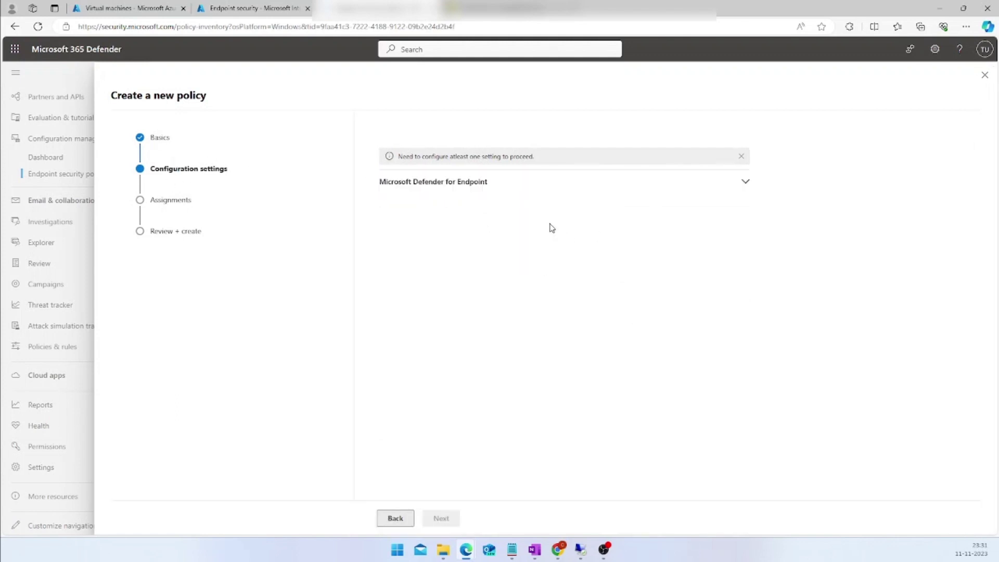
Set package type to Auto from connector, Sample Sharing to All, telemetry to Expedite
{"action": "left_click", "coordinate": [572, 215]}
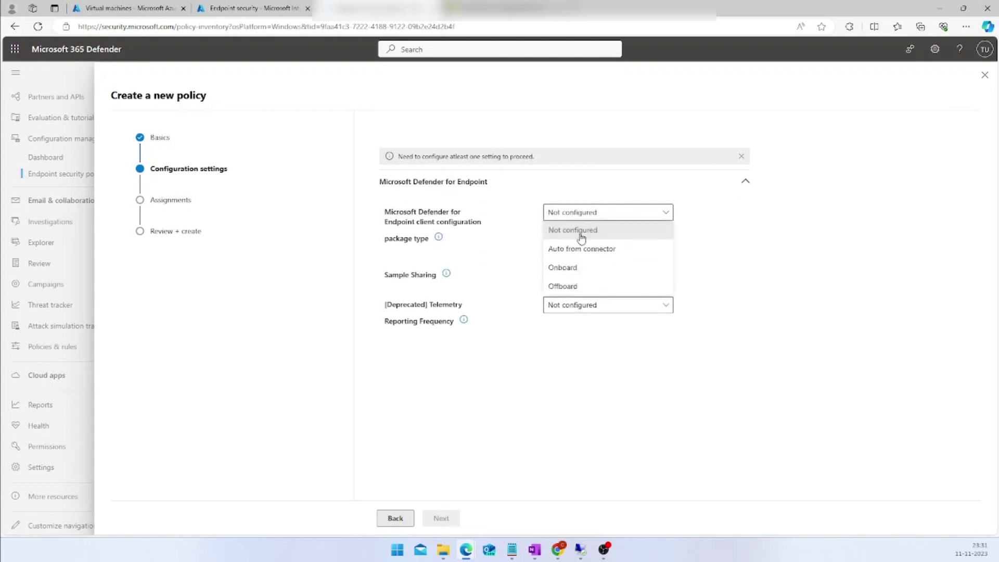
{"action": "left_click", "coordinate": [580, 248]}
{"action": "left_click", "coordinate": [572, 287]}
{"action": "left_click", "coordinate": [581, 342]}
{"action": "left_click", "coordinate": [576, 327]}
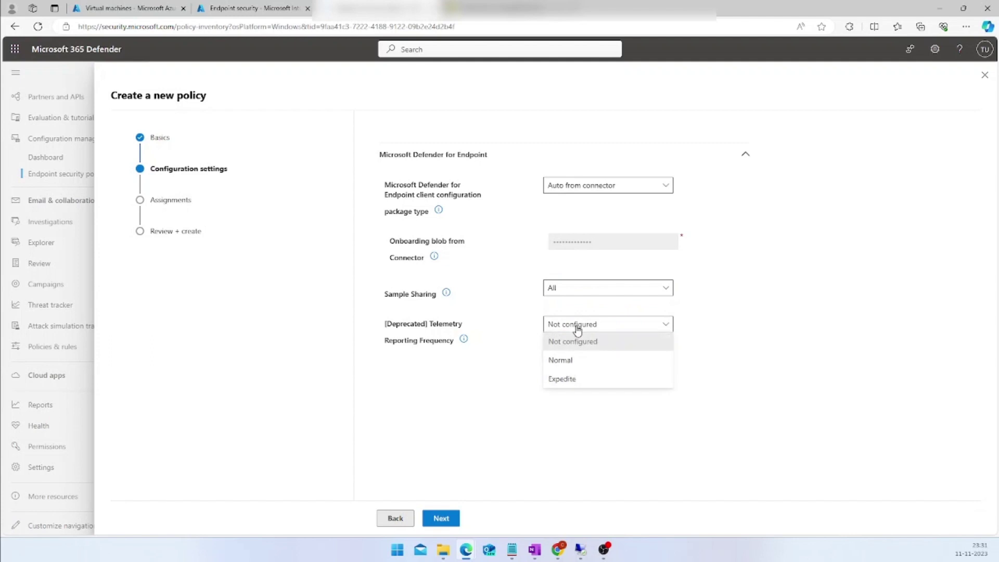
{"action": "left_click", "coordinate": [582, 380]}
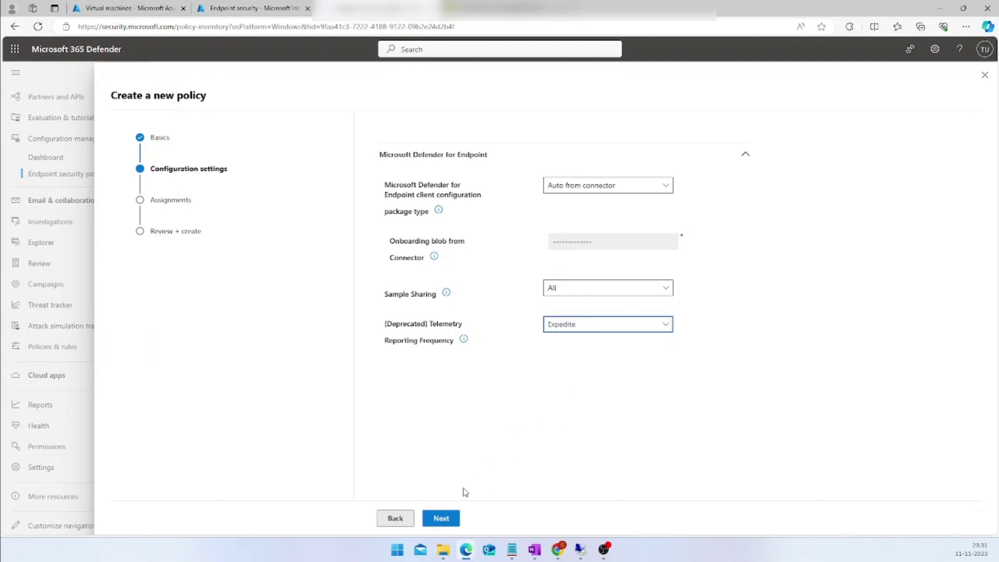
{"action": "left_click", "coordinate": [442, 518]}
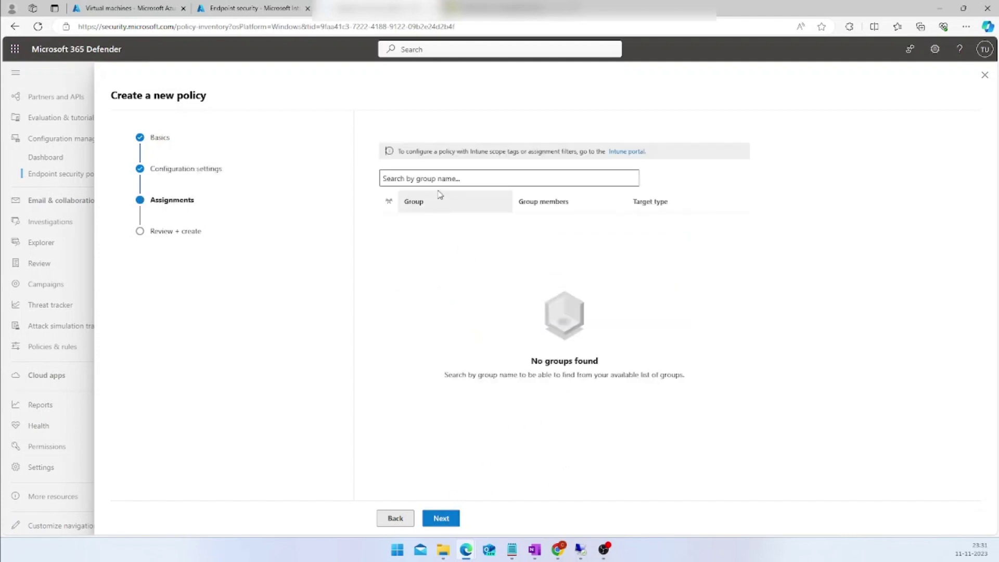
Include the Windows11 group in the assignments and continue to Review + create
{"action": "left_click", "coordinate": [467, 178]}
{"action": "scroll", "coordinate": [441, 250], "scroll_direction": "down", "scroll_amount": 1}
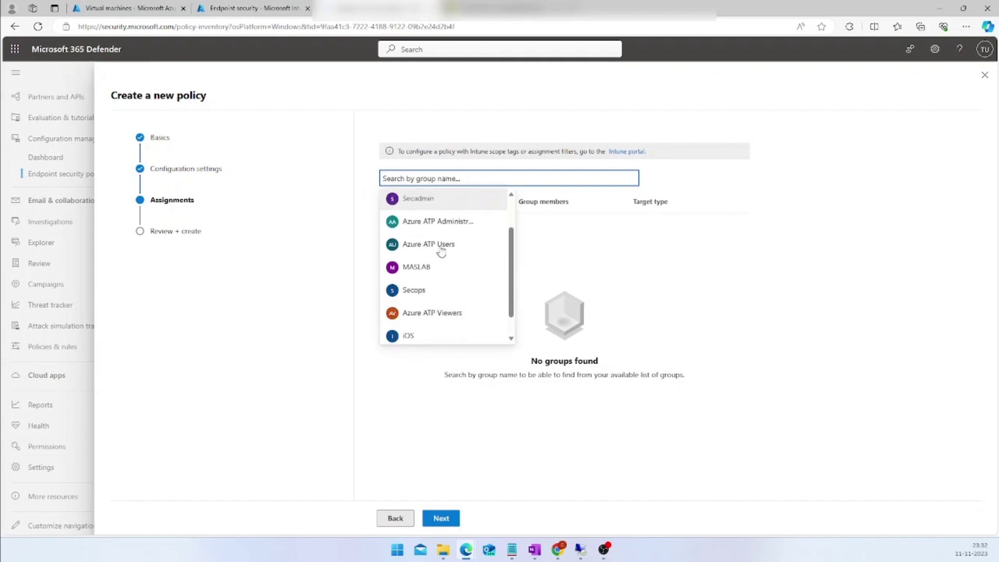
{"action": "scroll", "coordinate": [452, 312], "scroll_direction": "down", "scroll_amount": 1}
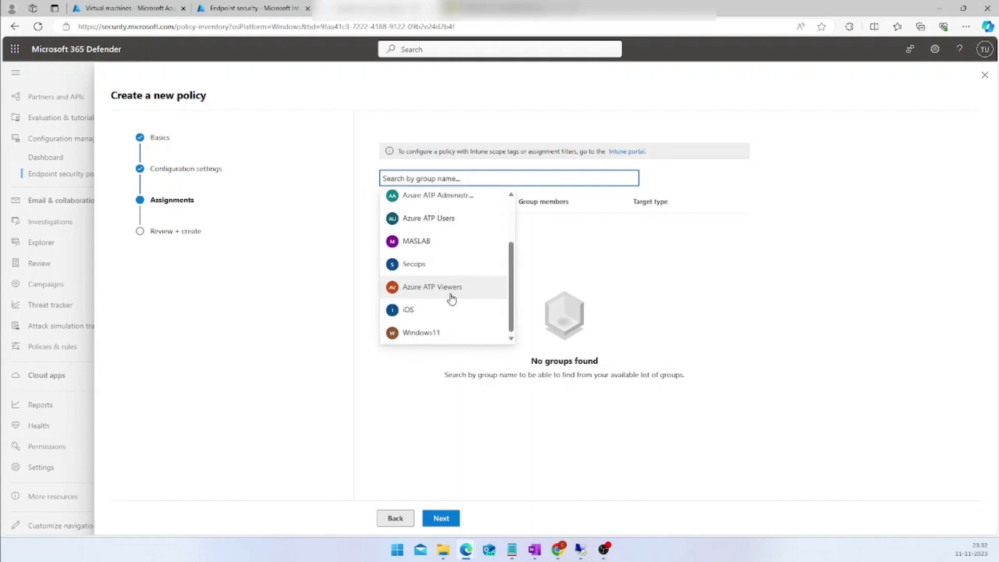
{"action": "left_click", "coordinate": [449, 336]}
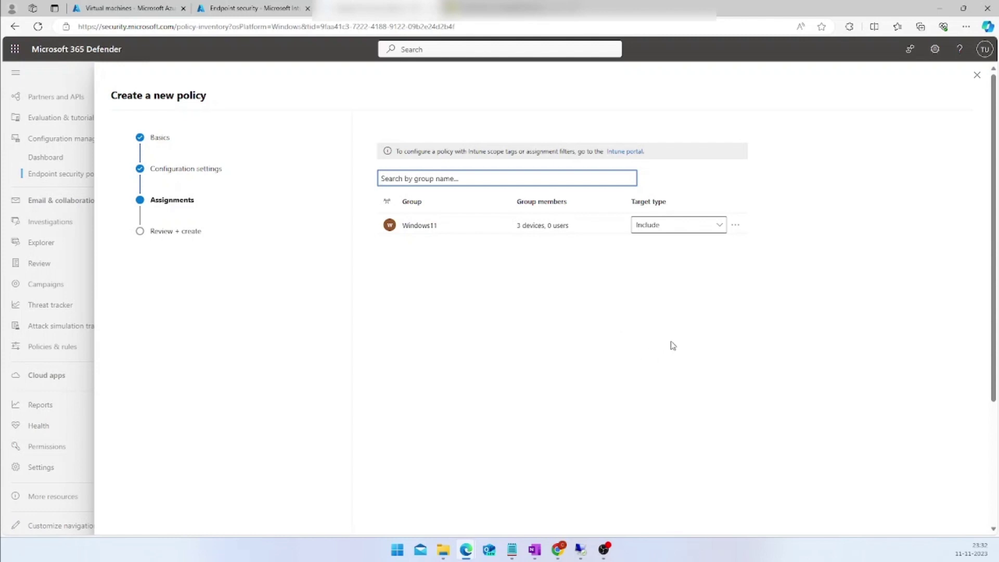
{"action": "left_click", "coordinate": [708, 227]}
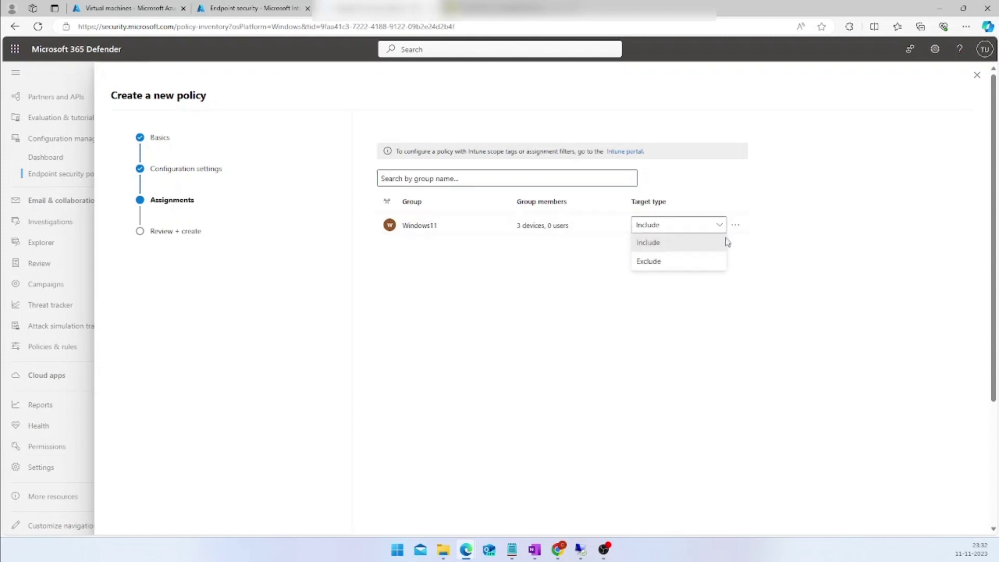
{"action": "left_click", "coordinate": [659, 320]}
{"action": "scroll", "coordinate": [577, 364], "scroll_direction": "down", "scroll_amount": 3}
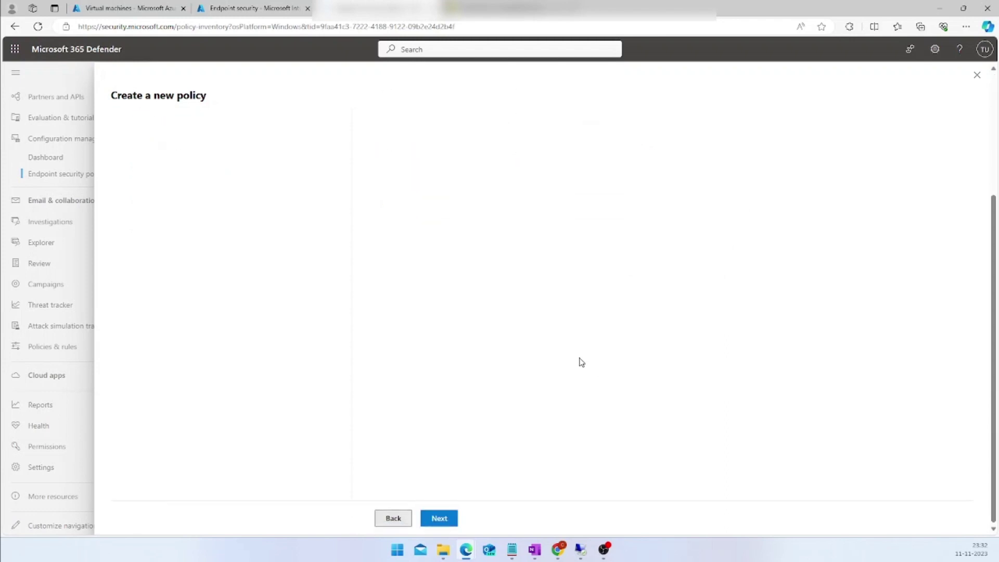
{"action": "left_click", "coordinate": [435, 516]}
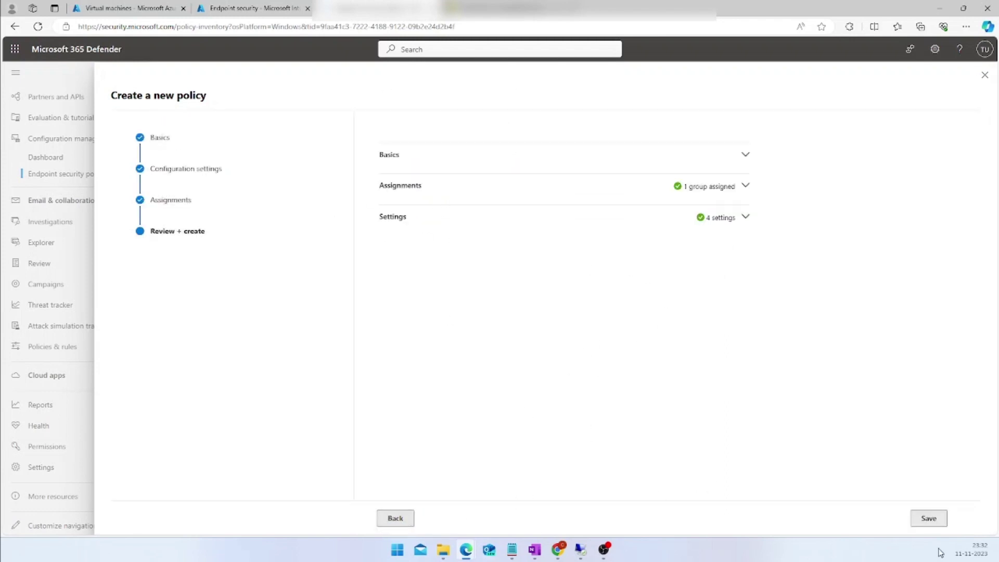
Save the EDR policy so its overview lists Windows11 as the included group
{"action": "left_click", "coordinate": [927, 518]}
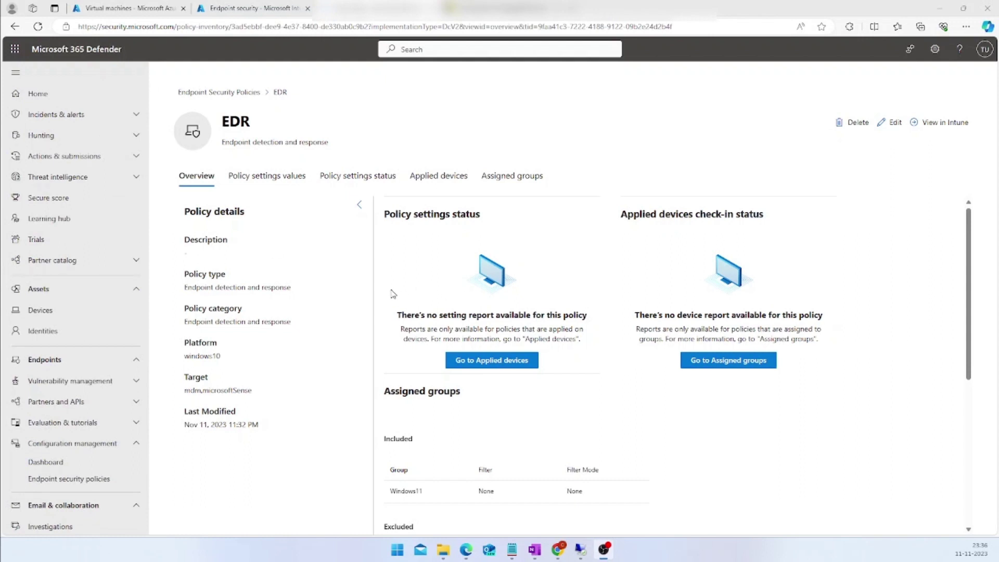
Check the Windows 11 devices in Device Inventory, then view the assigned EDR policy in Intune
{"action": "left_click", "coordinate": [69, 317]}
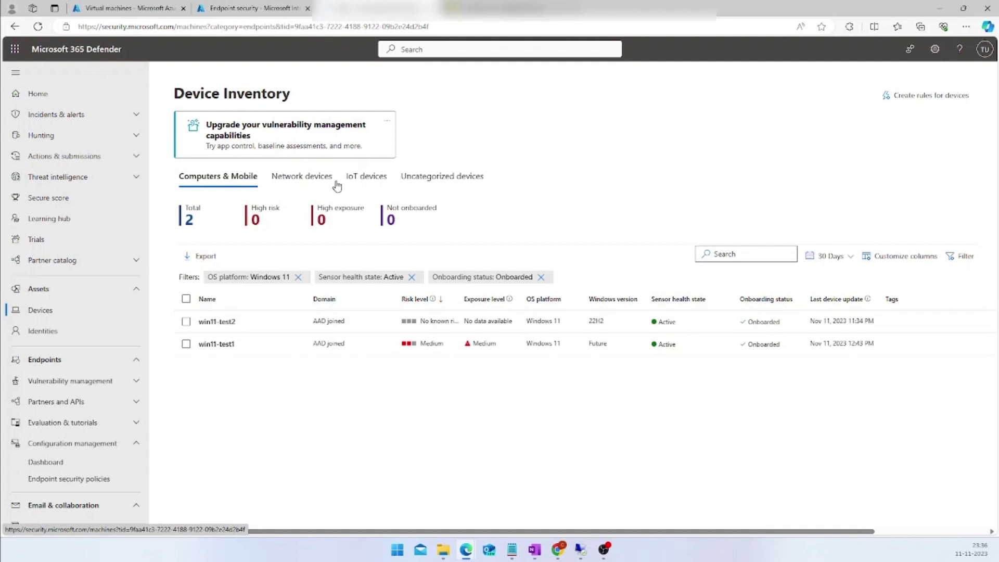
{"action": "left_click", "coordinate": [82, 479]}
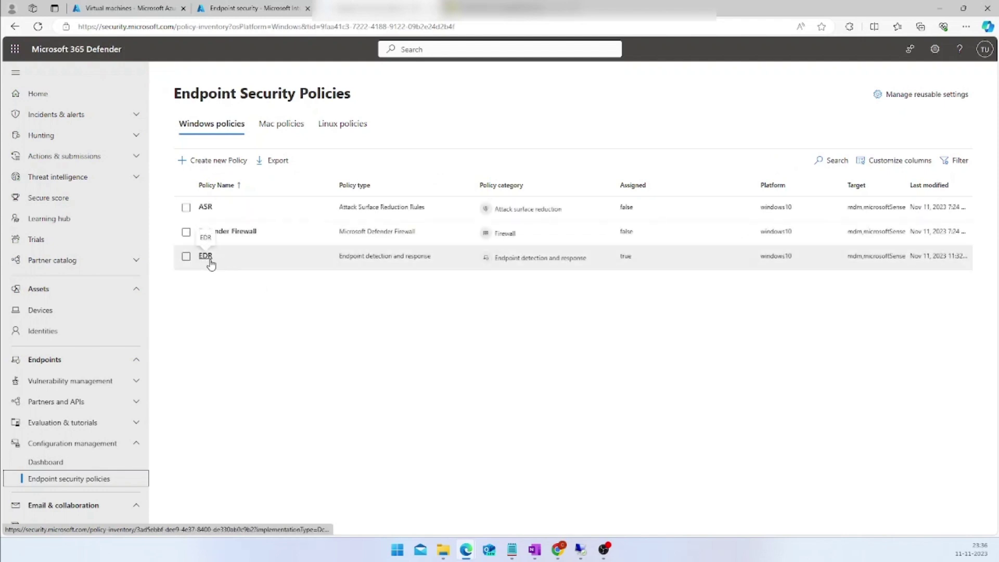
{"action": "left_click", "coordinate": [258, 9]}
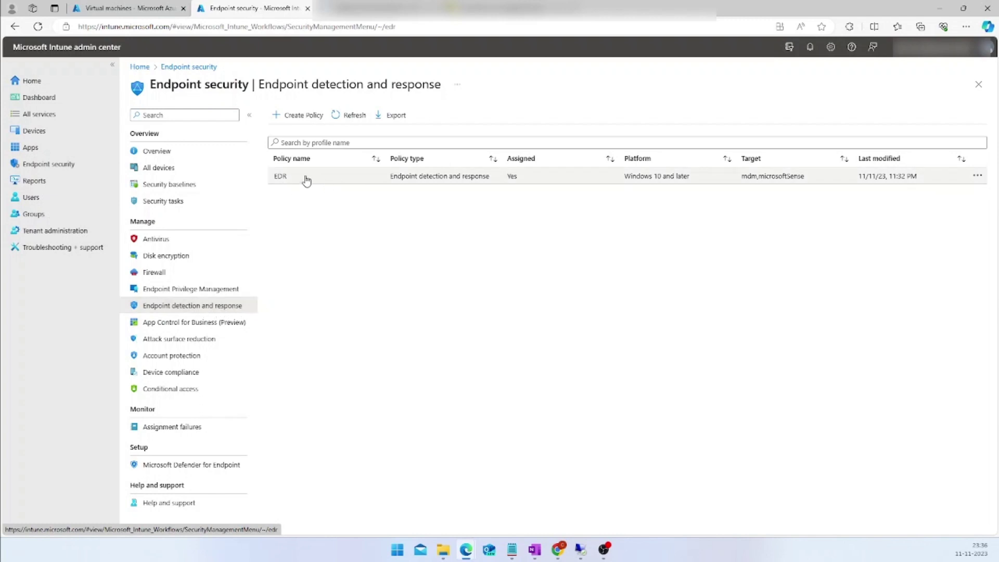
Confirm Intune has no antivirus policies, then return to Defender's Endpoint Security Policies list
{"action": "left_click", "coordinate": [358, 26]}
{"action": "key", "text": "ctrl+v"}
{"action": "key", "text": "Return"}
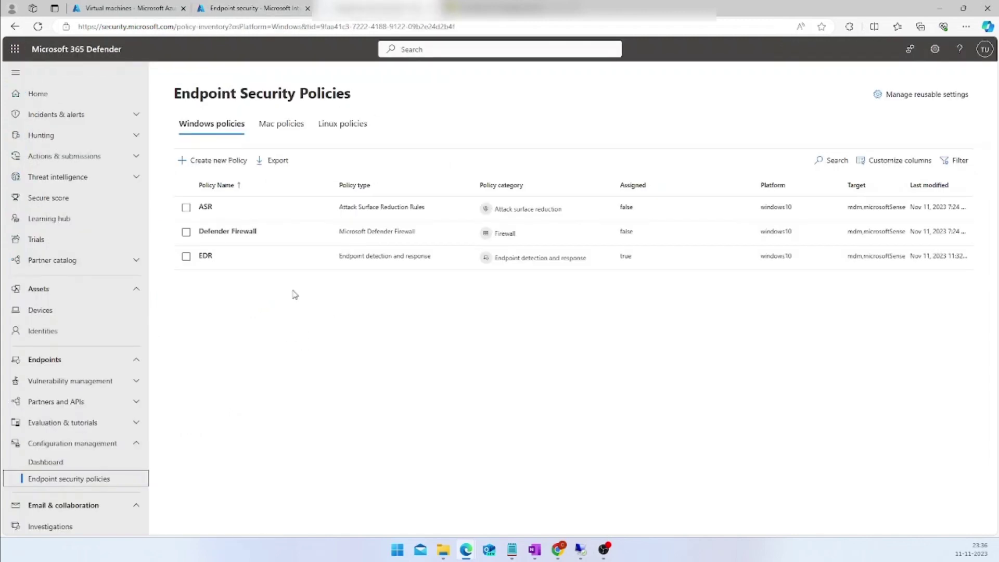
{"action": "key", "text": "alt+Left"}
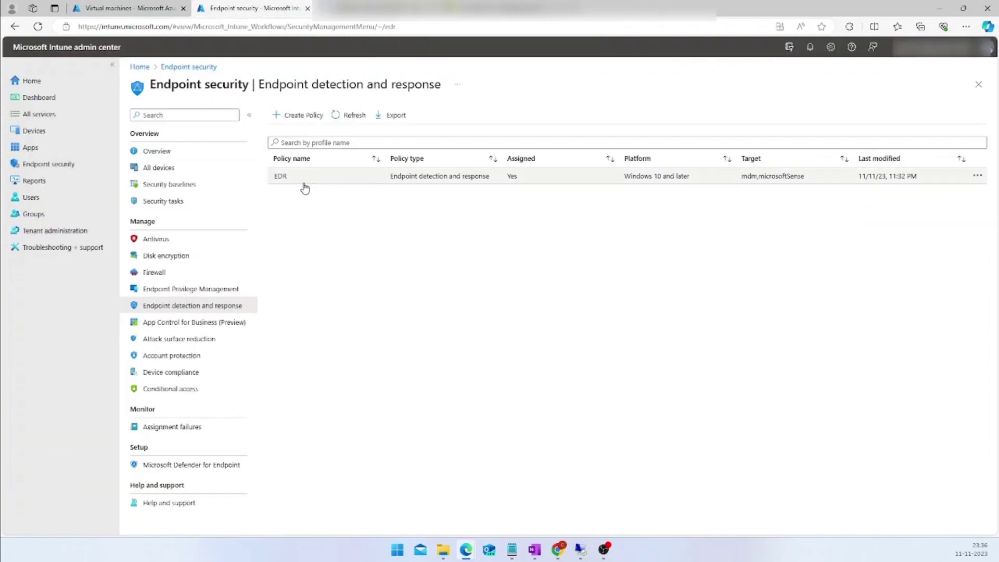
{"action": "left_click", "coordinate": [177, 240]}
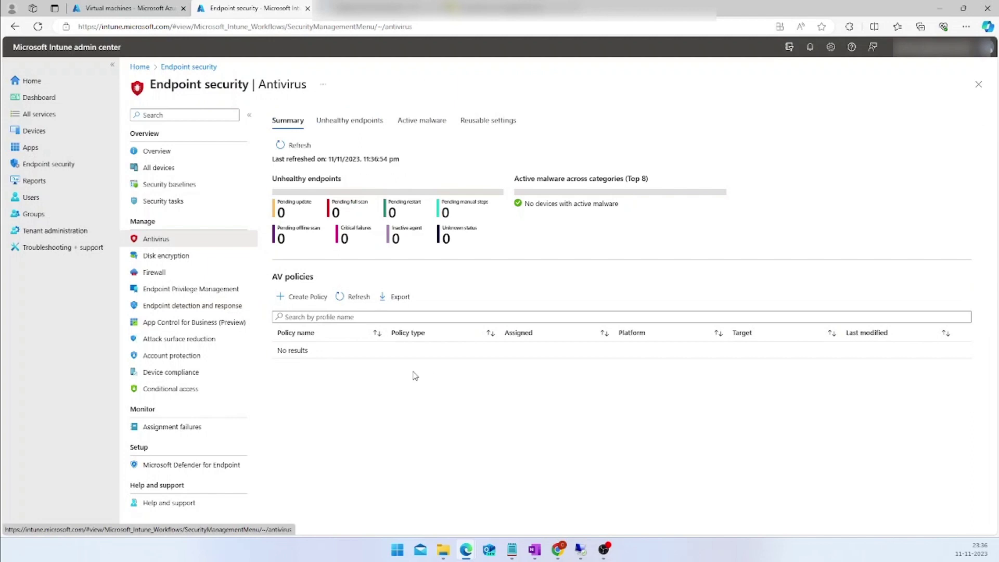
{"action": "key", "text": "alt+Right"}
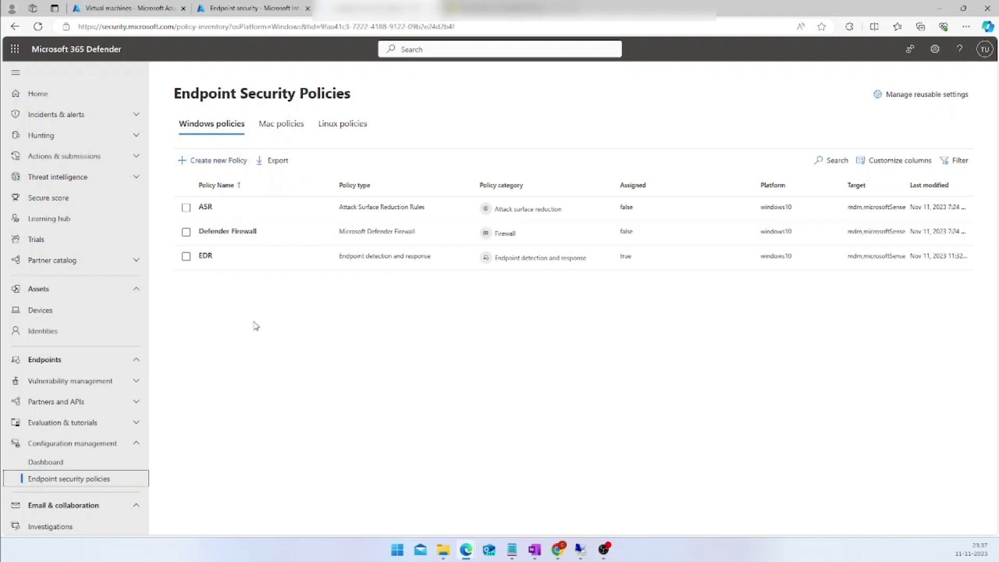
{"action": "key", "text": "alt+Left"}
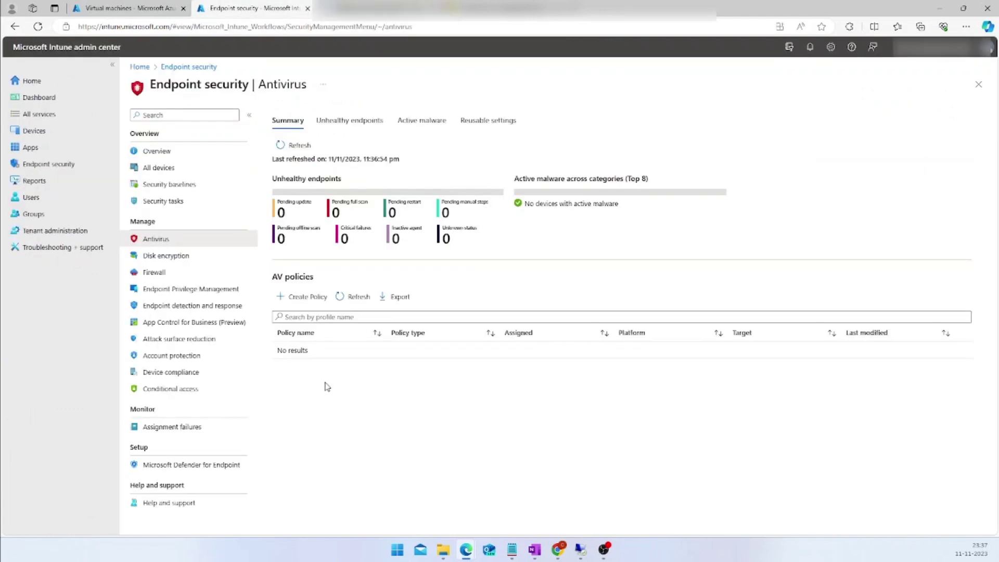
{"action": "key", "text": "alt+Right"}
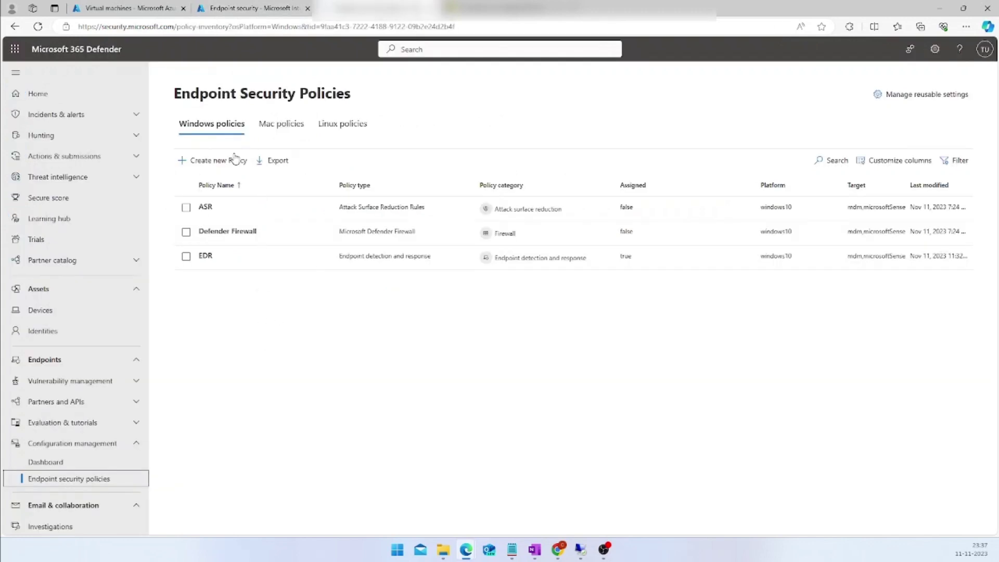
Create a Microsoft Defender Antivirus template policy for Windows 10, Windows 11, and Windows Server
{"action": "left_click", "coordinate": [217, 163]}
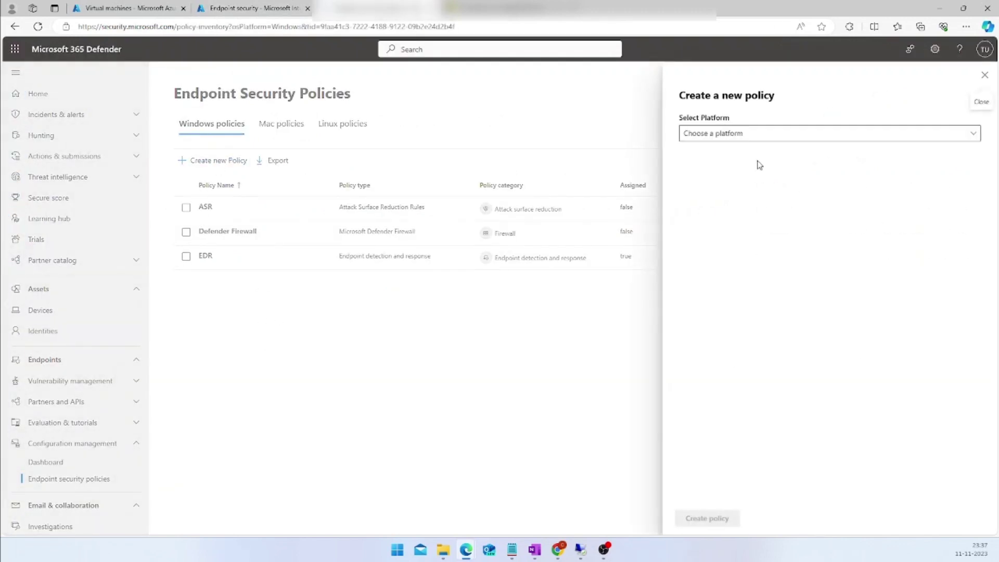
{"action": "left_click", "coordinate": [738, 134]}
{"action": "left_click", "coordinate": [787, 150]}
{"action": "left_click", "coordinate": [720, 172]}
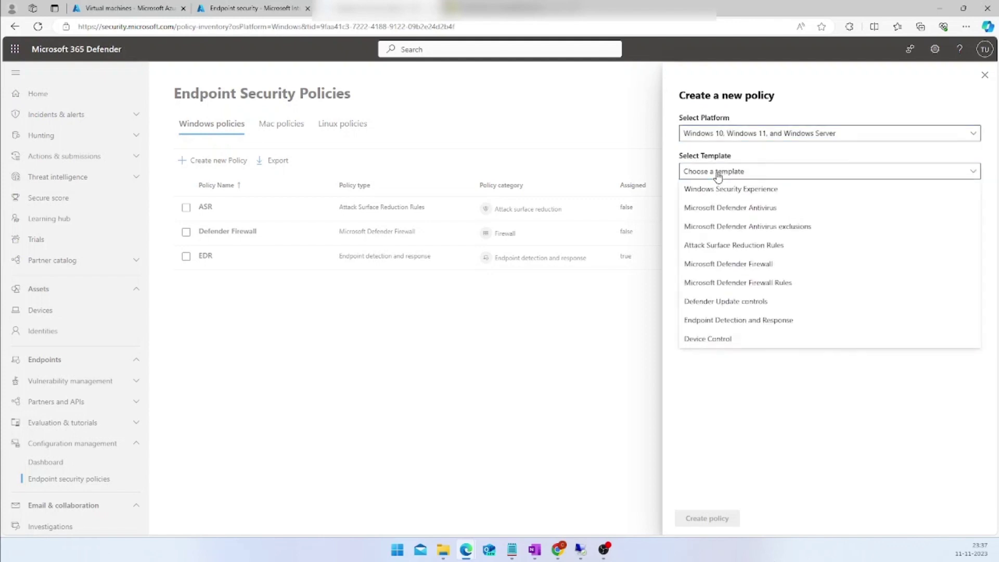
{"action": "left_click", "coordinate": [752, 208]}
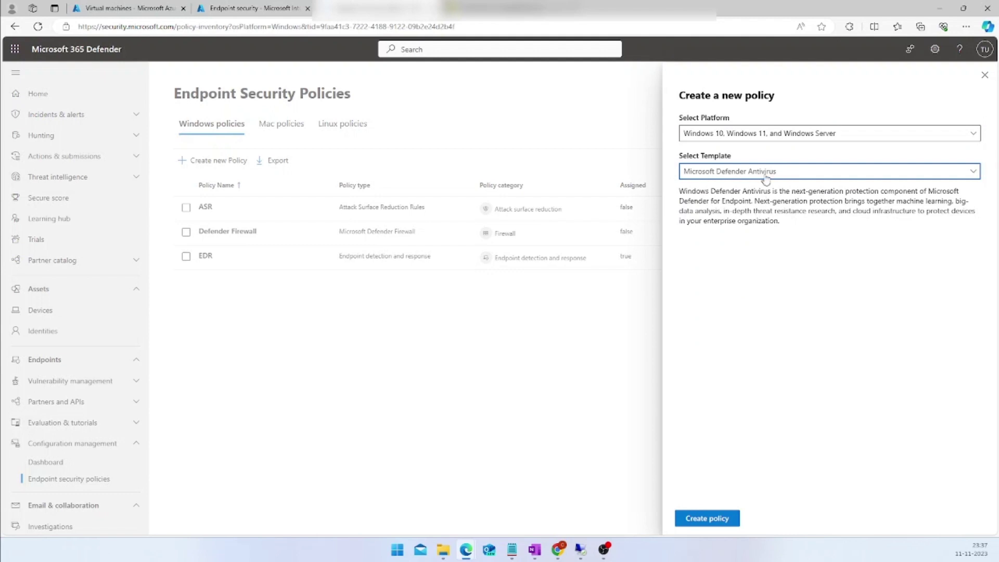
{"action": "left_click", "coordinate": [700, 517]}
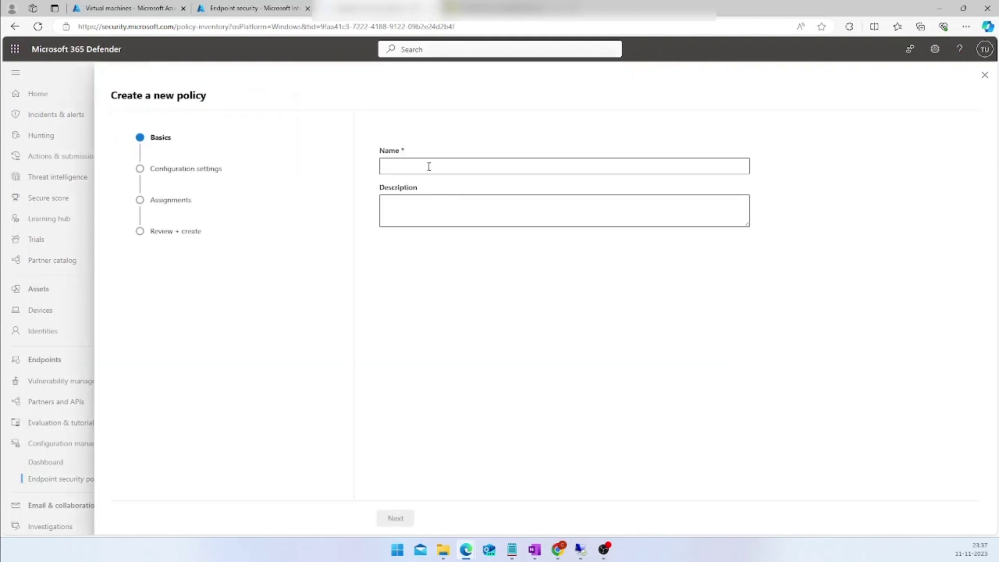
Name the new antivirus policy 'Windows Defender AV'
{"action": "left_click", "coordinate": [428, 167]}
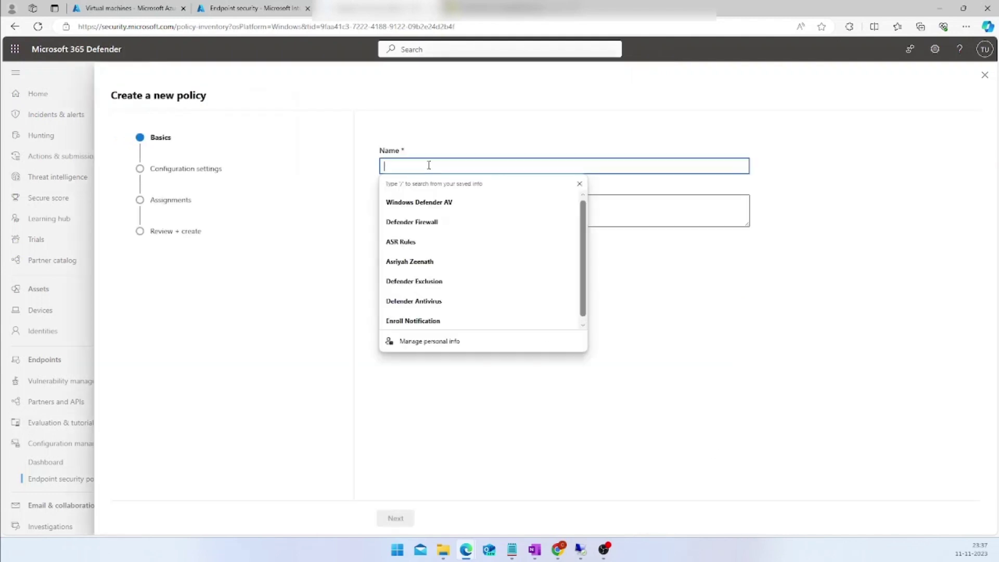
{"action": "left_click", "coordinate": [429, 202]}
{"action": "left_click", "coordinate": [401, 519]}
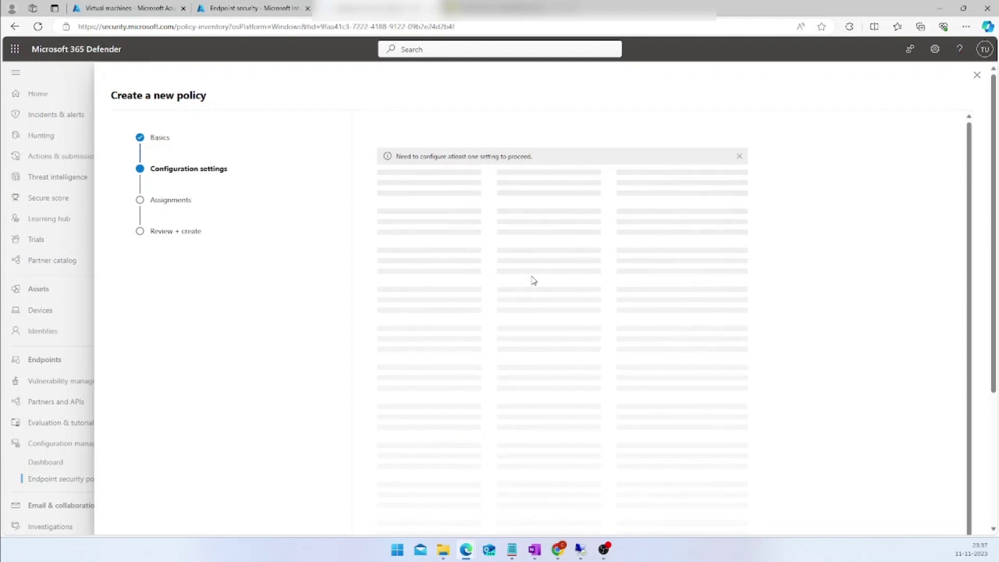
In Defender settings, set behavior monitoring to Allowed and turn on cloud protection
{"action": "left_click", "coordinate": [414, 181]}
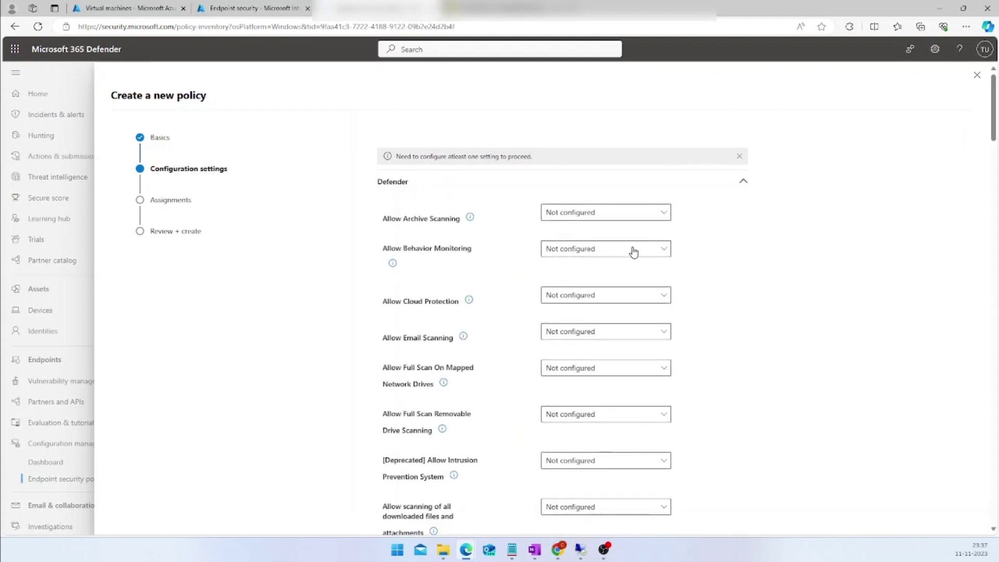
{"action": "left_click", "coordinate": [593, 249]}
{"action": "left_click", "coordinate": [593, 284]}
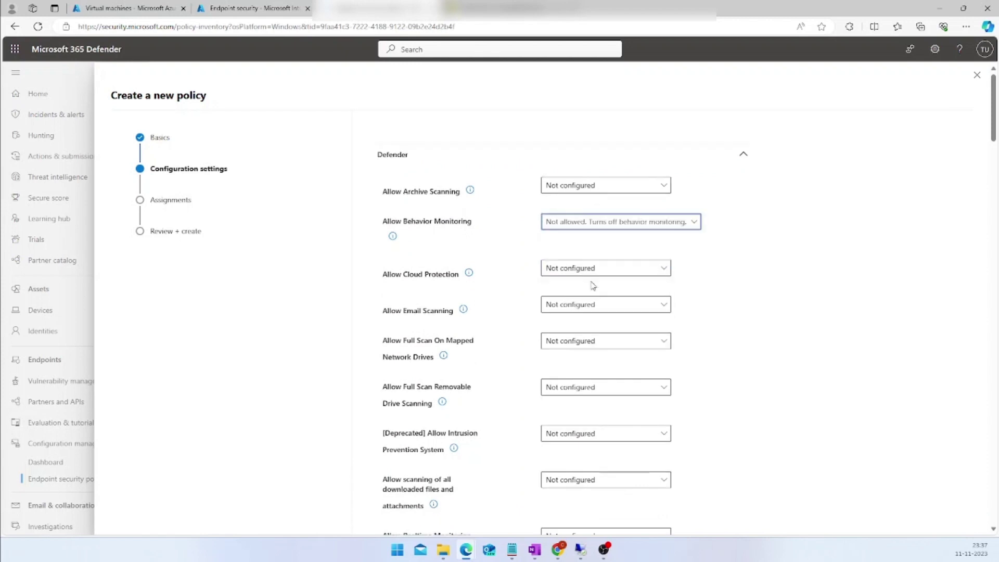
{"action": "left_click", "coordinate": [580, 224]}
{"action": "left_click", "coordinate": [591, 276]}
{"action": "scroll", "coordinate": [583, 271], "scroll_direction": "down", "scroll_amount": 1}
{"action": "left_click", "coordinate": [572, 198]}
{"action": "left_click", "coordinate": [593, 251]}
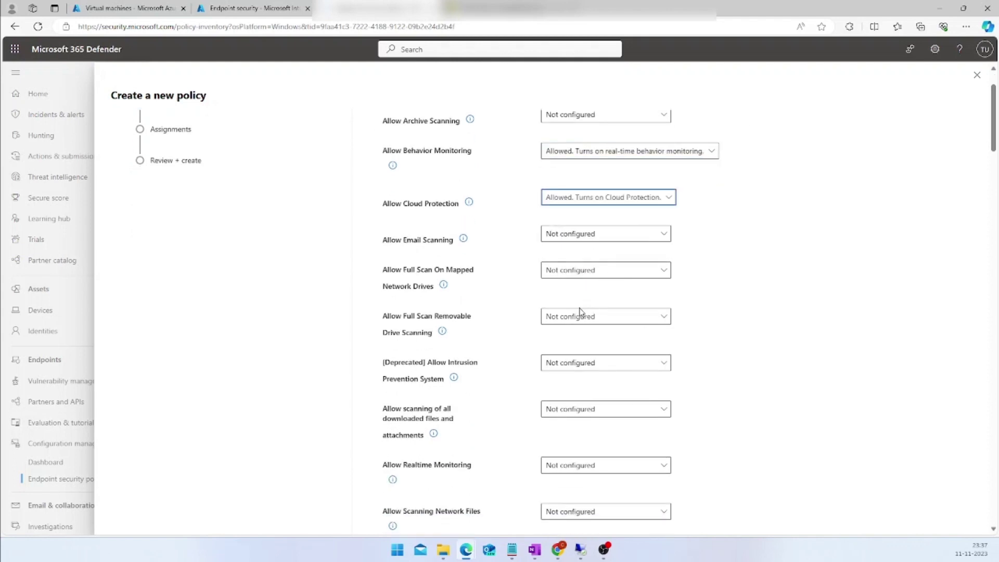
{"action": "scroll", "coordinate": [561, 320], "scroll_direction": "down", "scroll_amount": 3}
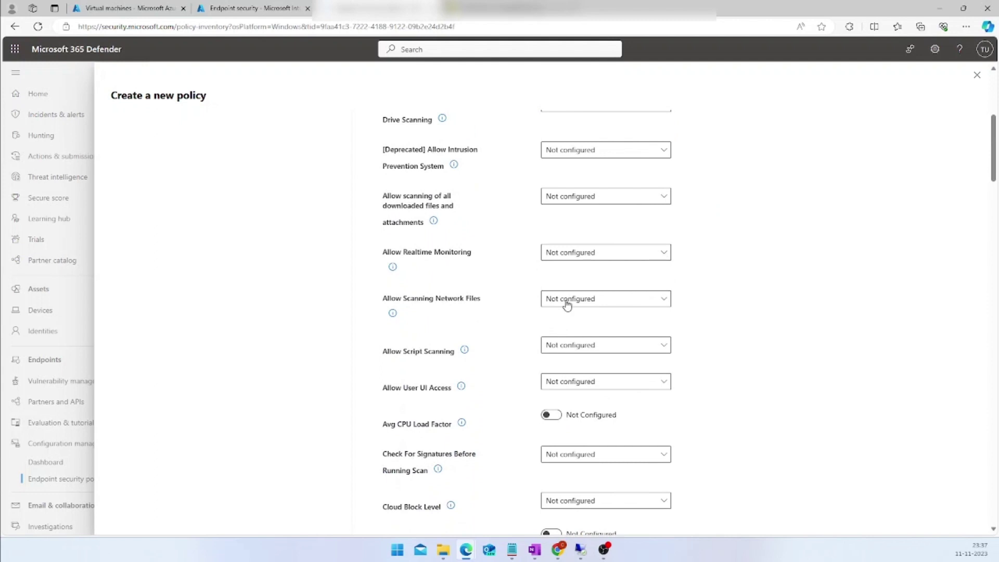
Allow real-time monitoring, set cloud block level to High Plus, and enable network protection in block mode
{"action": "left_click", "coordinate": [576, 254]}
{"action": "left_click", "coordinate": [591, 311]}
{"action": "scroll", "coordinate": [587, 333], "scroll_direction": "down", "scroll_amount": 2}
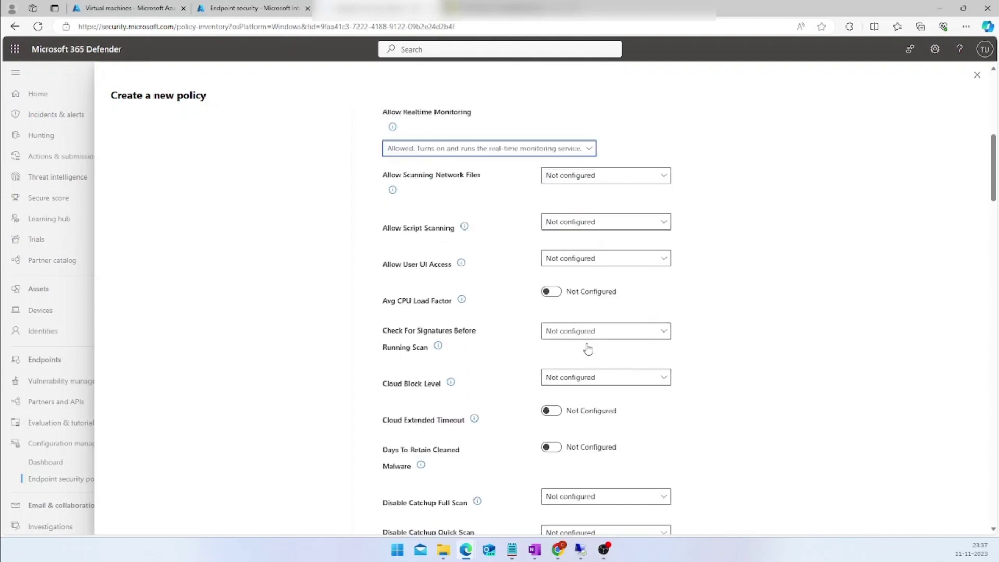
{"action": "left_click", "coordinate": [585, 380]}
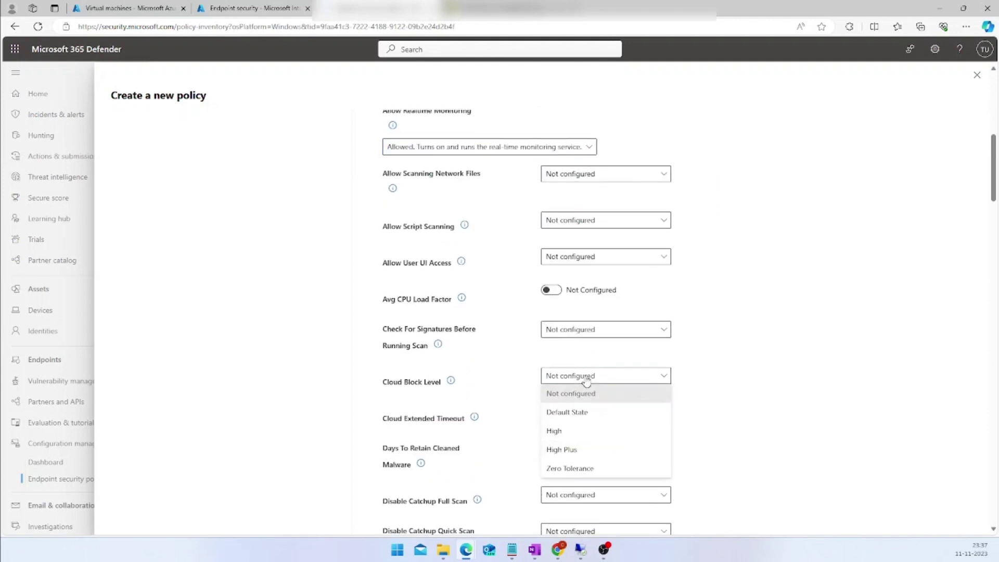
{"action": "left_click", "coordinate": [572, 449]}
{"action": "scroll", "coordinate": [644, 391], "scroll_direction": "down", "scroll_amount": 5}
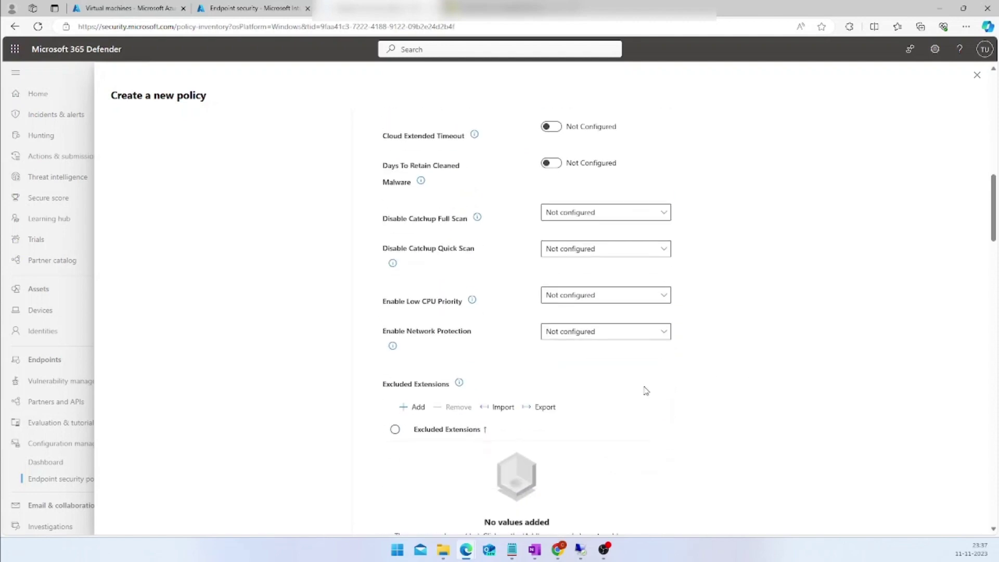
{"action": "left_click", "coordinate": [570, 332]}
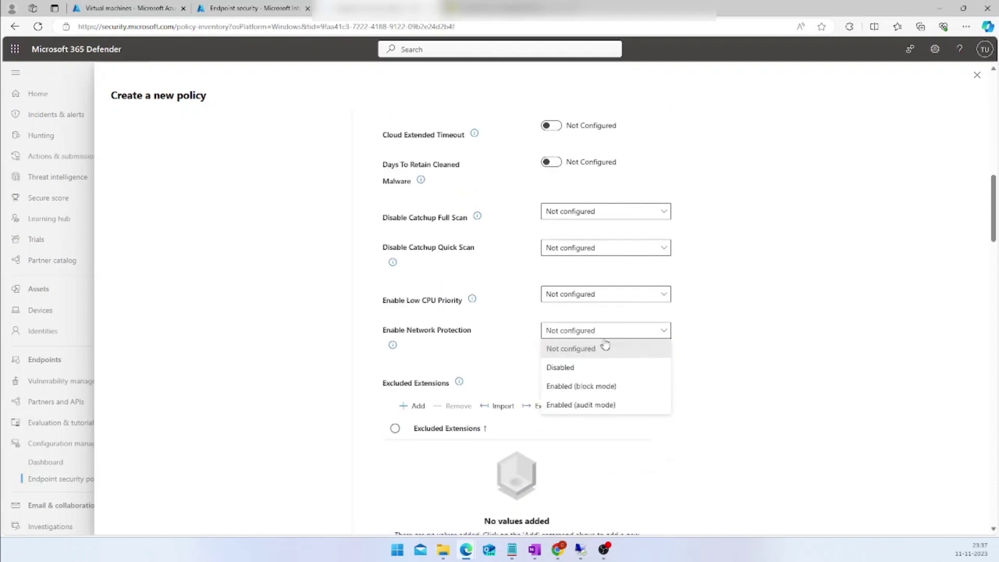
{"action": "left_click", "coordinate": [610, 387]}
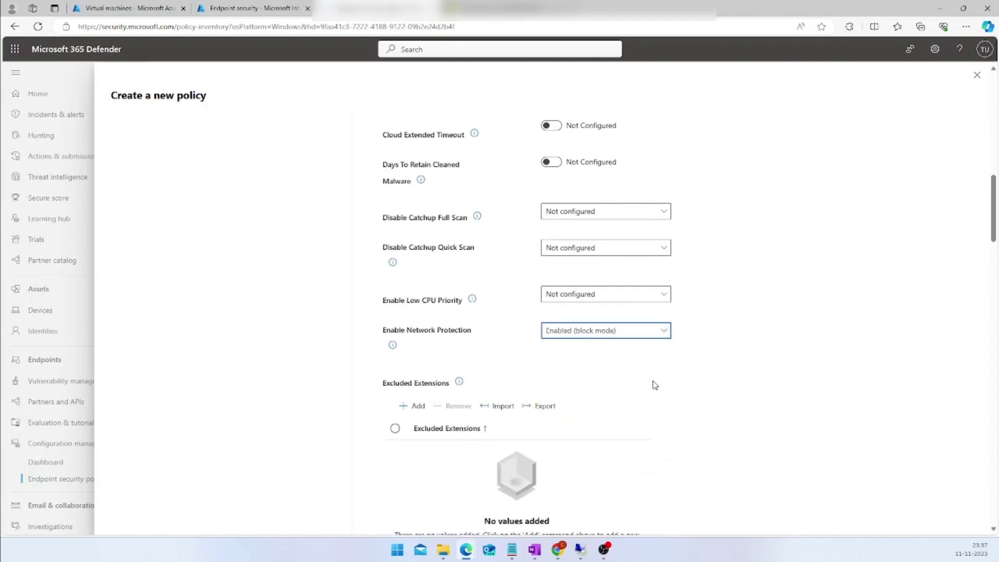
{"action": "scroll", "coordinate": [637, 396], "scroll_direction": "down", "scroll_amount": 4}
{"action": "scroll", "coordinate": [634, 406], "scroll_direction": "down", "scroll_amount": 15}
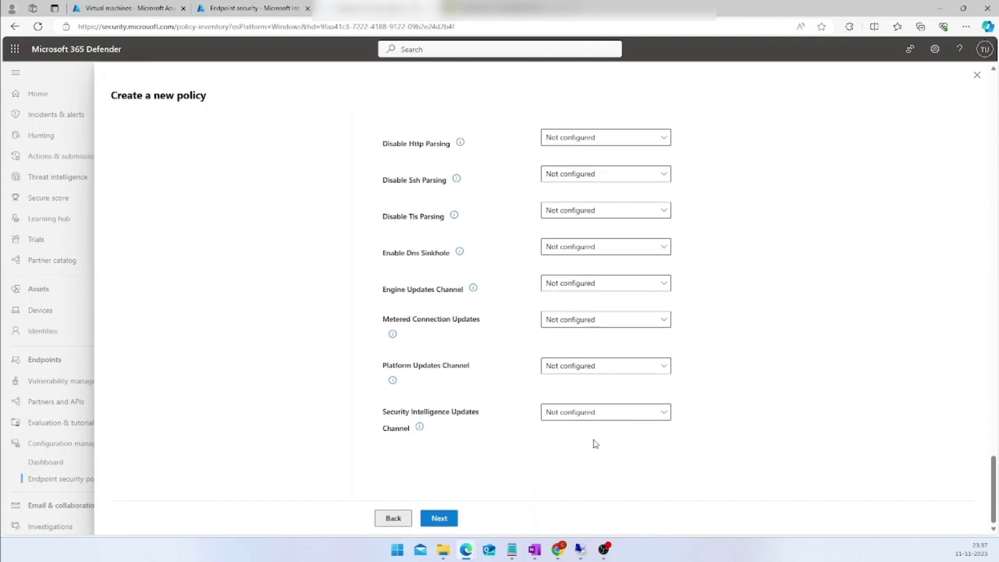
{"action": "left_click", "coordinate": [439, 517]}
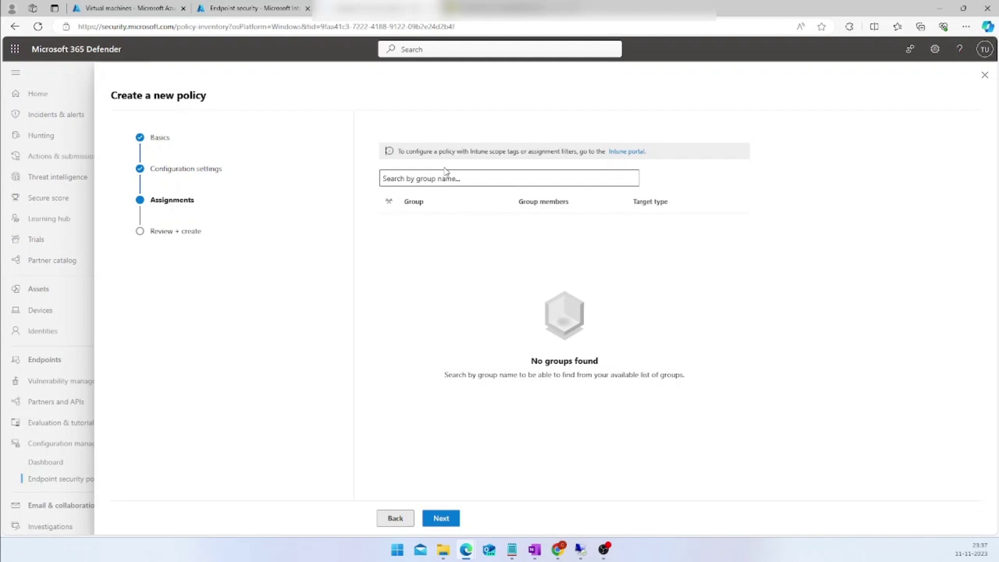
Assign the Windows11 group to the policy
{"action": "left_click", "coordinate": [483, 183]}
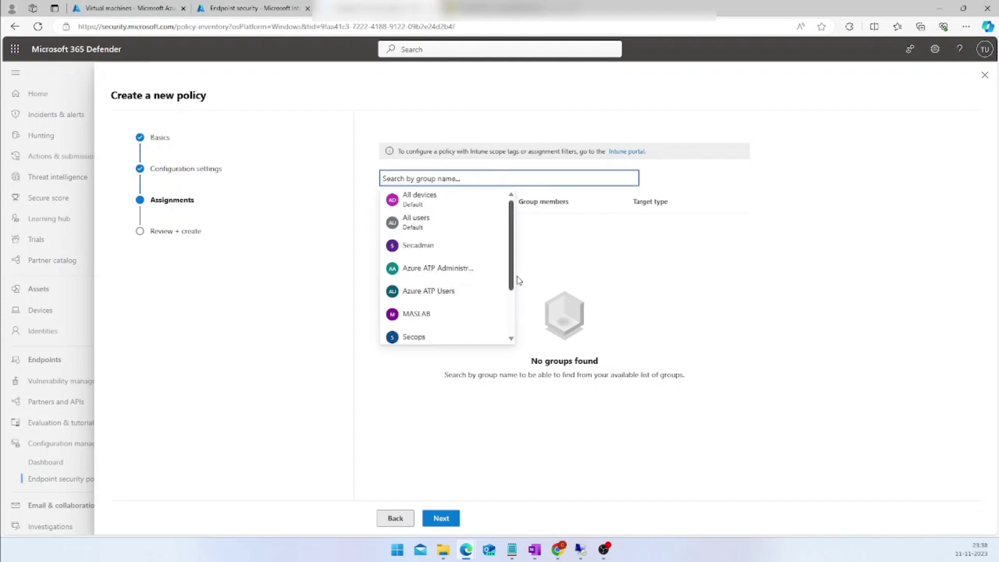
{"action": "left_click_drag", "start_coordinate": [513, 258], "coordinate": [512, 333]}
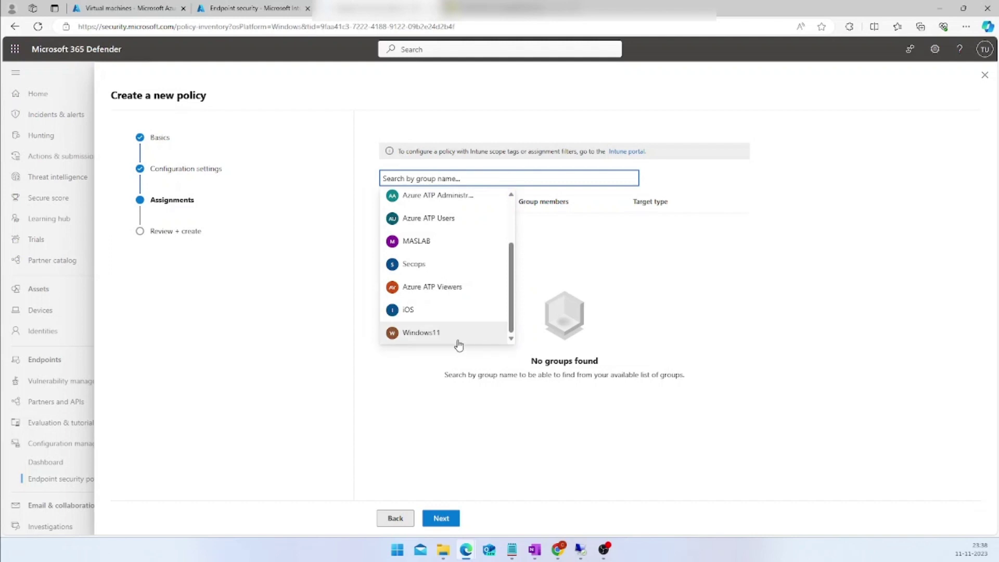
{"action": "left_click", "coordinate": [441, 336]}
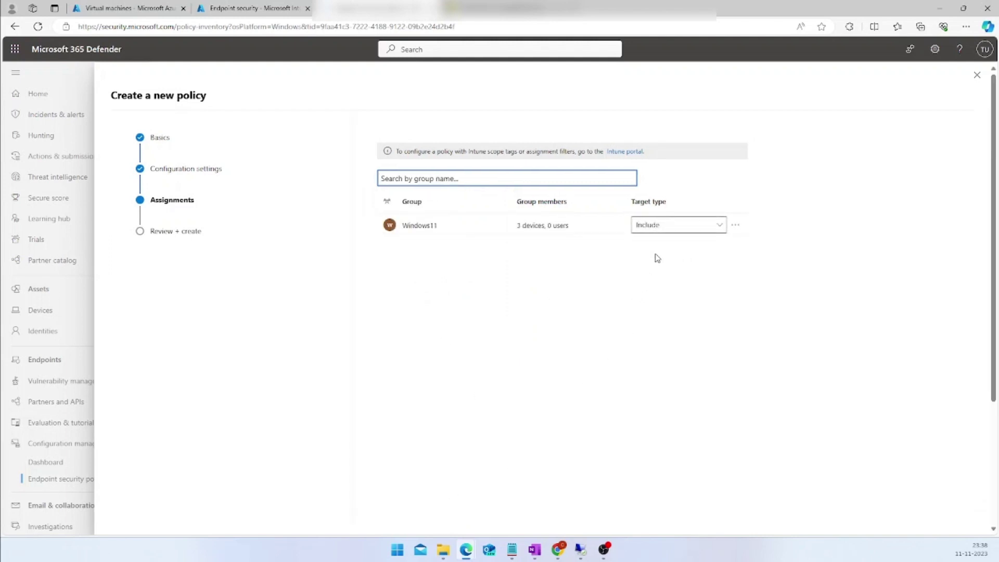
{"action": "scroll", "coordinate": [994, 357], "scroll_direction": "down", "scroll_amount": 3}
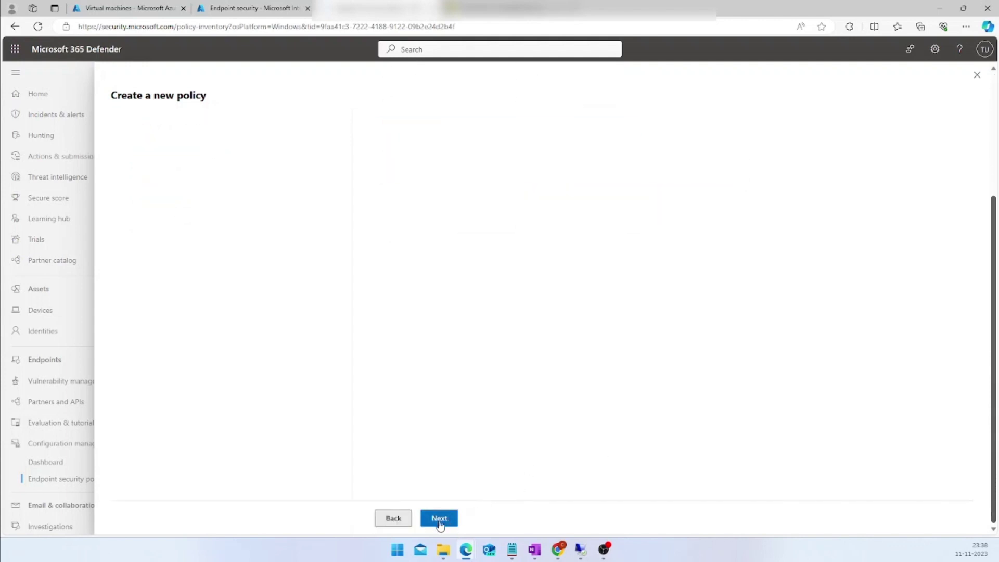
Save the Windows Defender AV policy from Review + create, then go to Intune's Antivirus page
{"action": "left_click", "coordinate": [441, 519]}
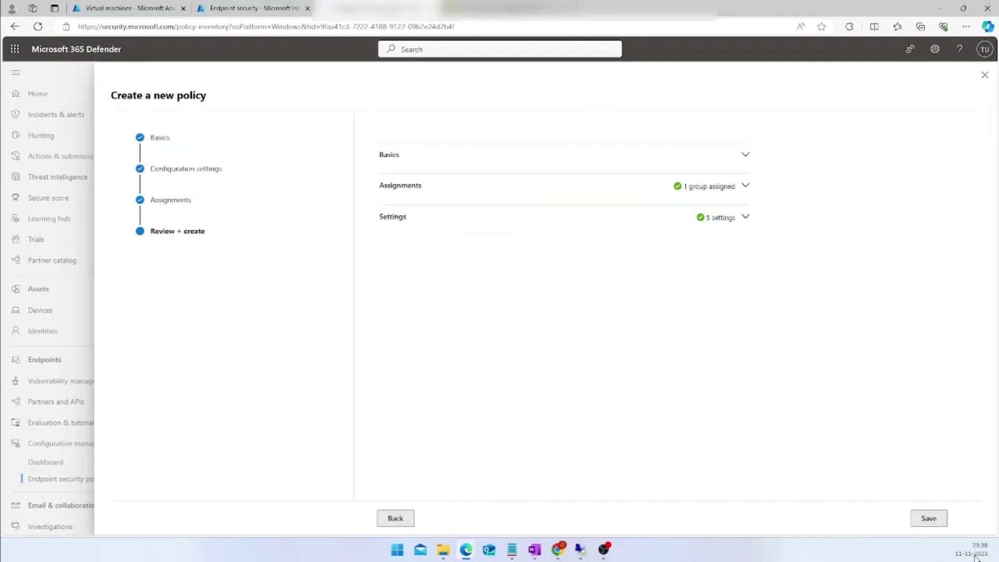
{"action": "left_click", "coordinate": [932, 520]}
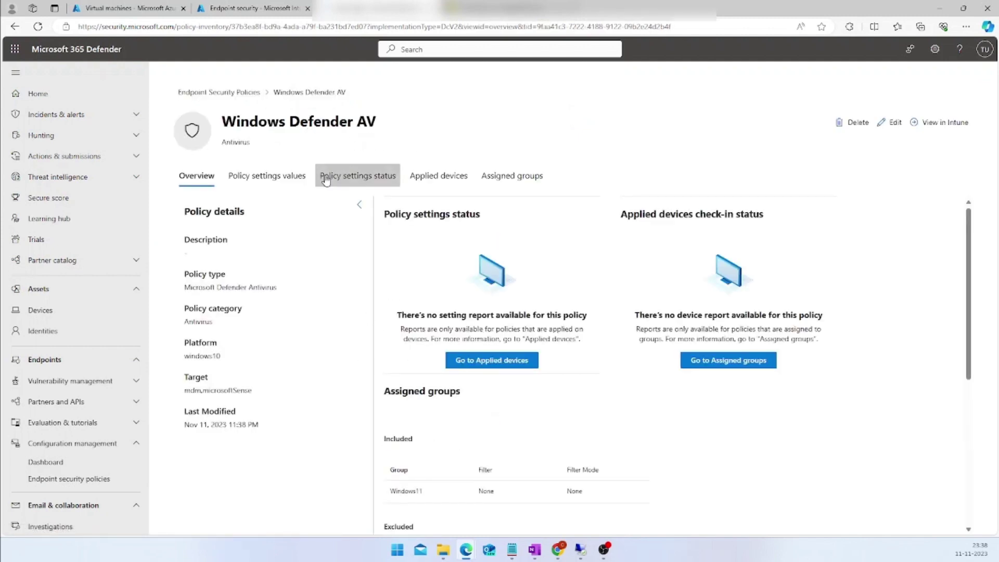
{"action": "left_click", "coordinate": [286, 7]}
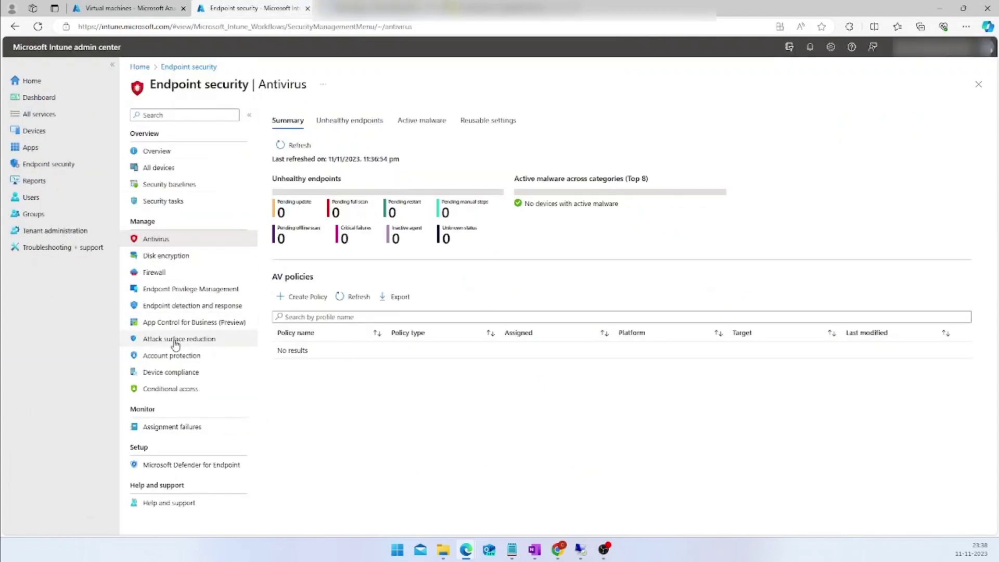
Refresh Intune's AV policy list, open Windows Defender AV, and edit its configuration settings
{"action": "left_click", "coordinate": [301, 146]}
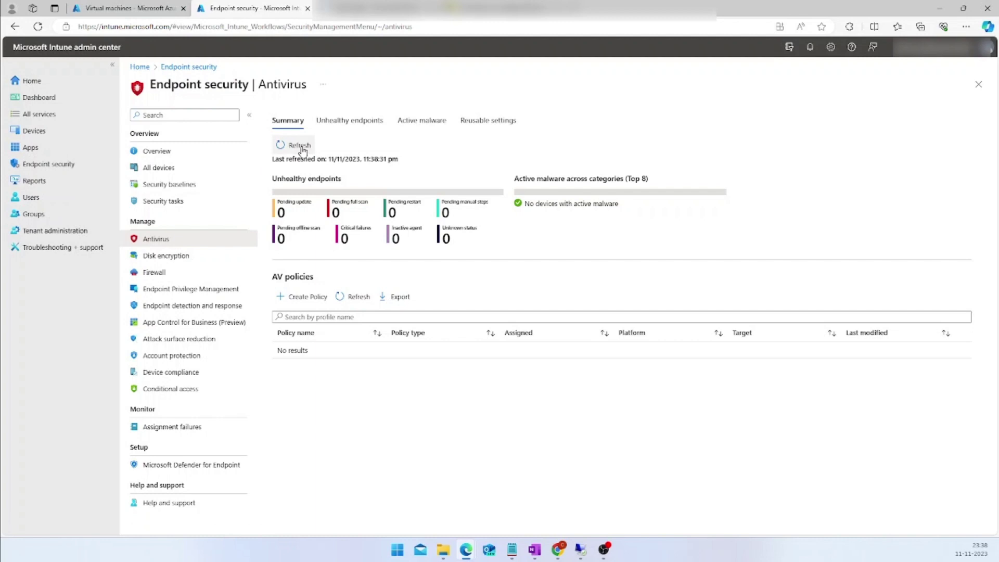
{"action": "left_click", "coordinate": [356, 296]}
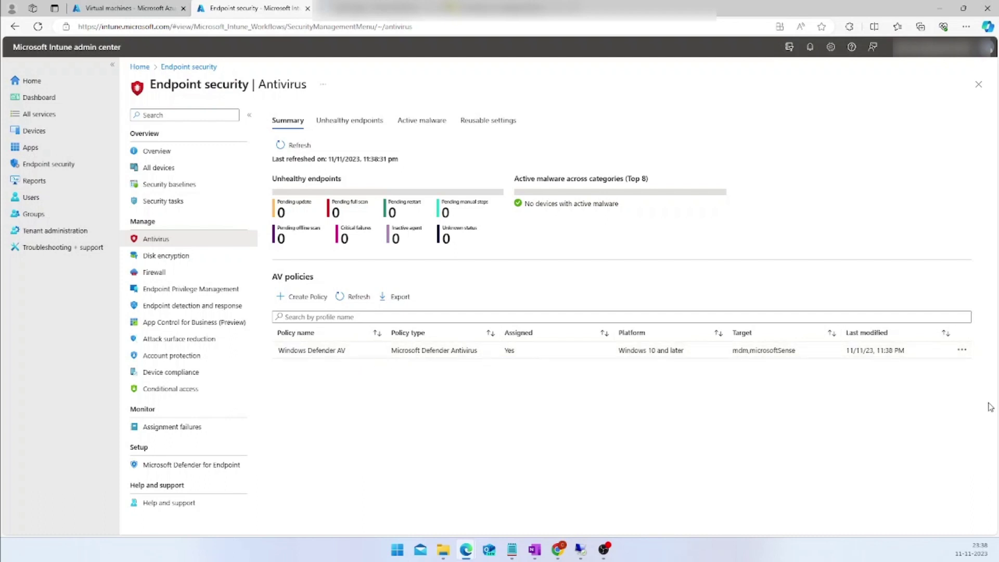
{"action": "left_click", "coordinate": [417, 358]}
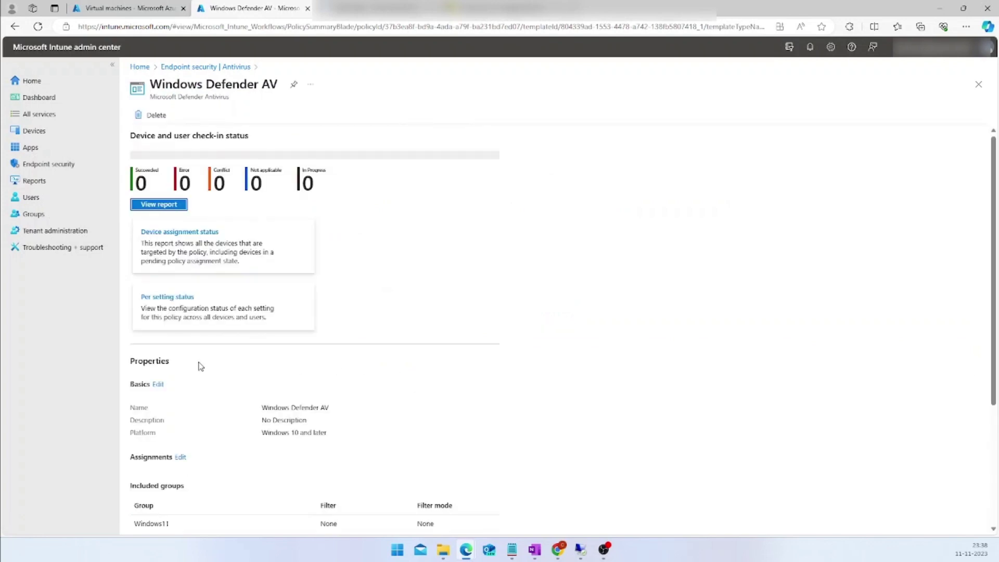
{"action": "scroll", "coordinate": [282, 423], "scroll_direction": "down", "scroll_amount": 3}
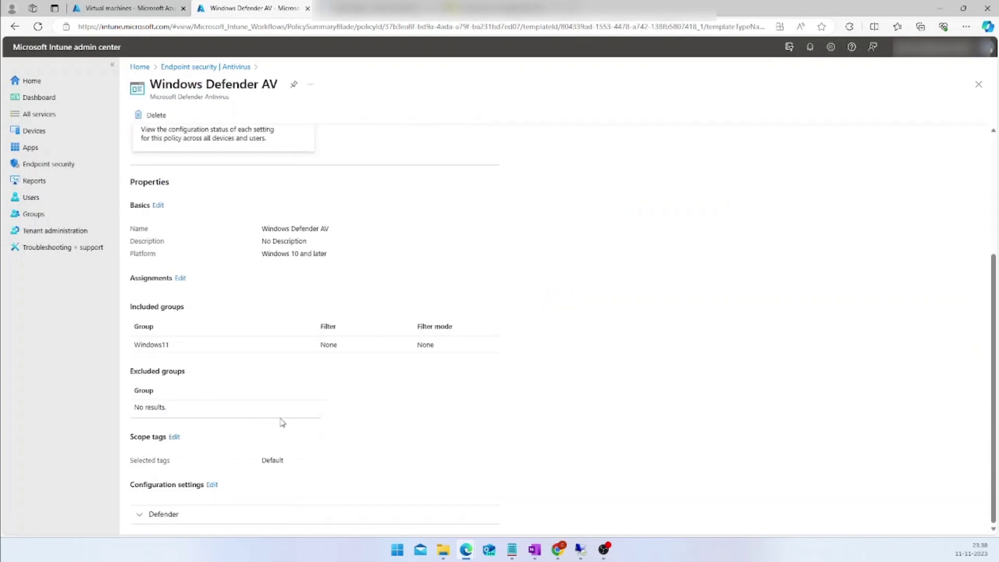
{"action": "left_click", "coordinate": [212, 484]}
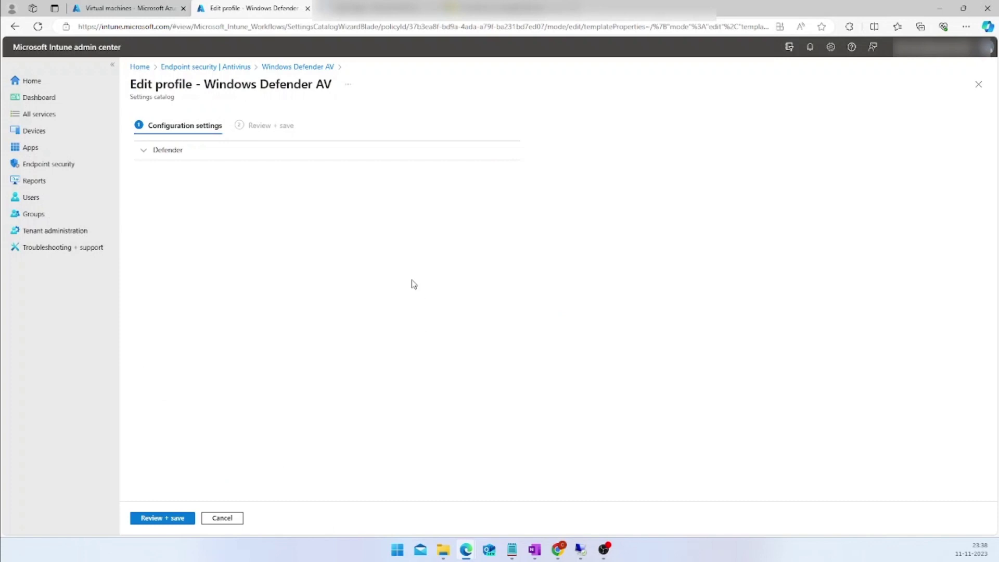
Under Defender, change Allow Script Scanning to Allowed and save the Windows Defender AV profile
{"action": "left_click", "coordinate": [196, 149]}
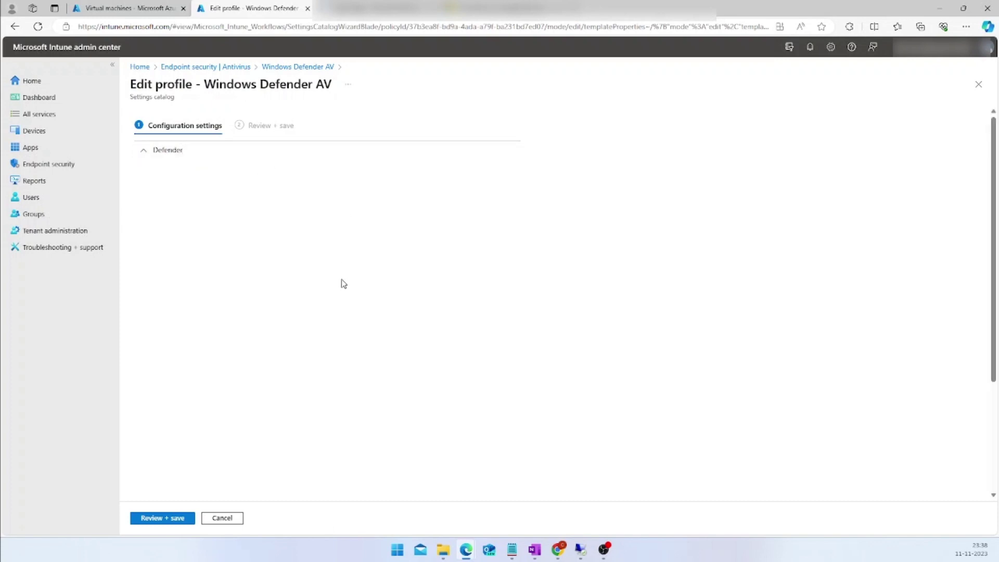
{"action": "scroll", "coordinate": [437, 376], "scroll_direction": "down", "scroll_amount": 1}
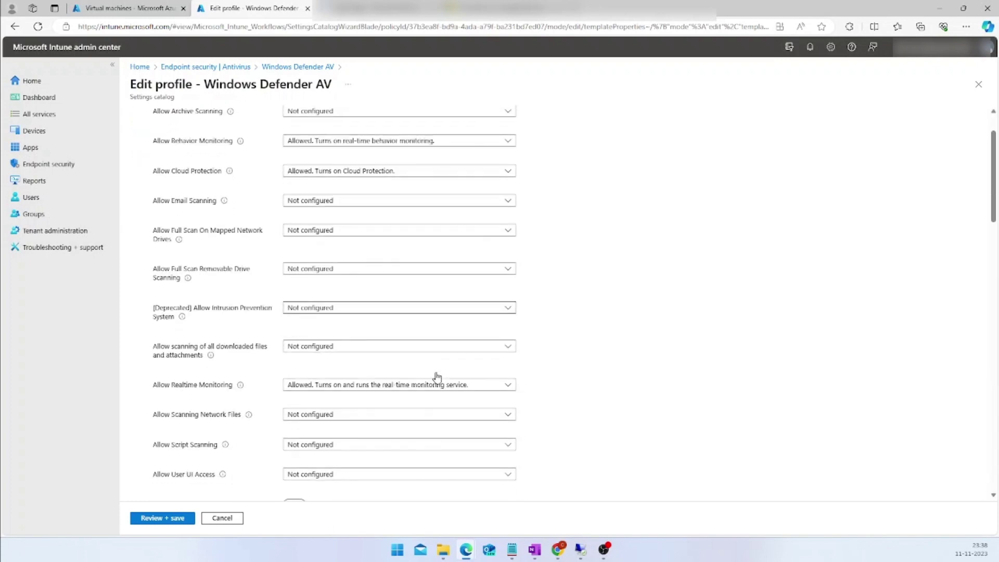
{"action": "scroll", "coordinate": [353, 401], "scroll_direction": "down", "scroll_amount": 1}
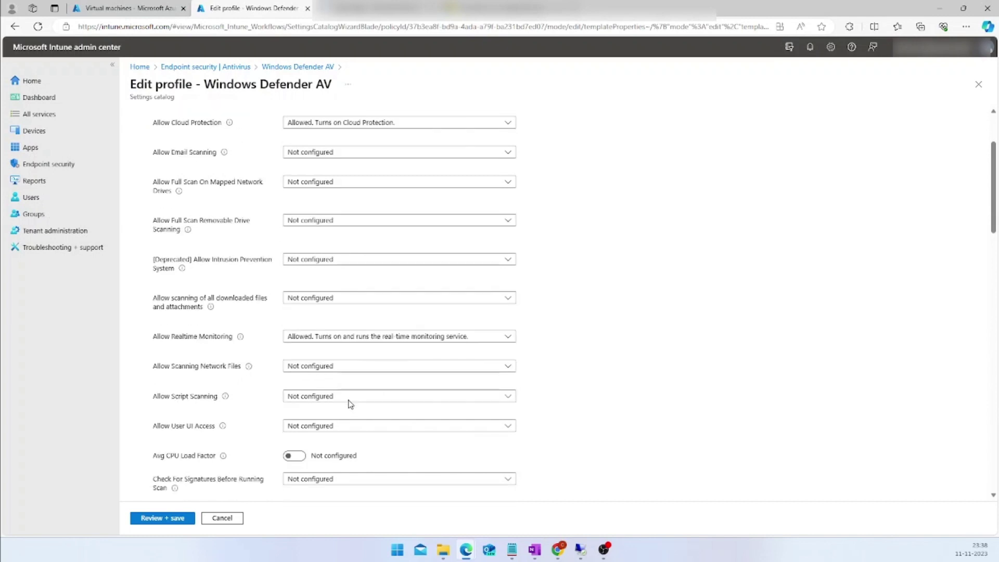
{"action": "scroll", "coordinate": [348, 403], "scroll_direction": "down", "scroll_amount": 1}
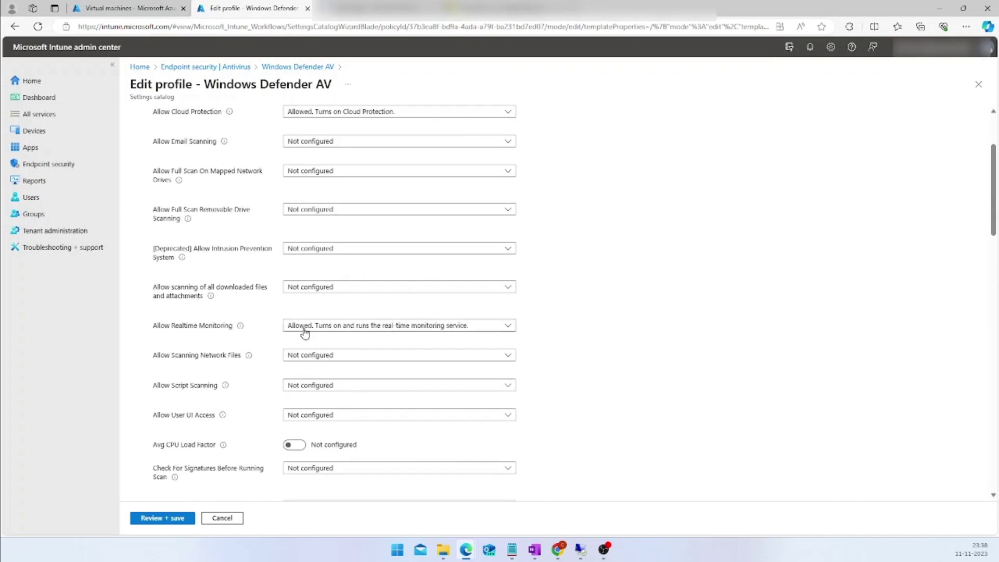
{"action": "left_click", "coordinate": [317, 391]}
{"action": "left_click", "coordinate": [333, 415]}
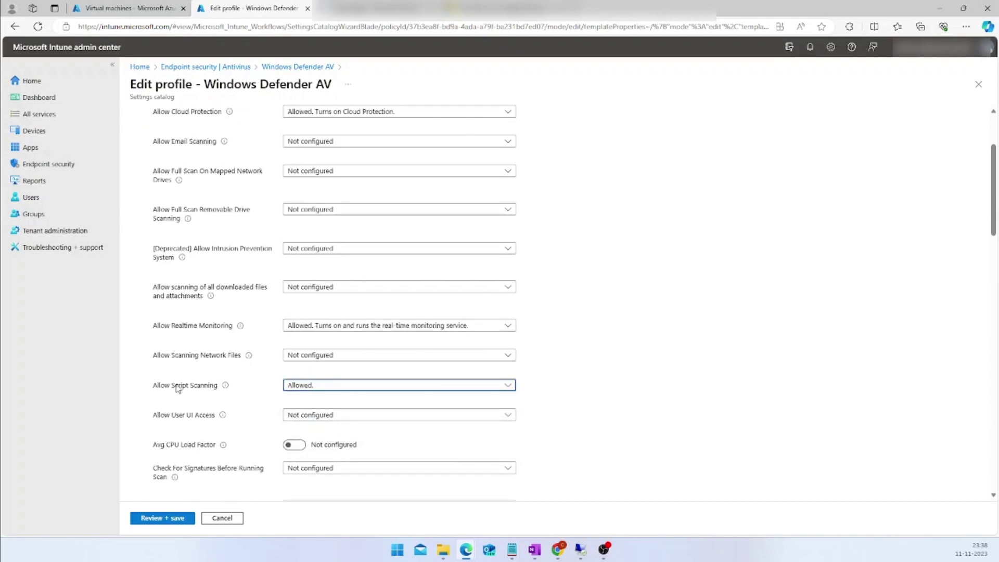
{"action": "left_click", "coordinate": [165, 519]}
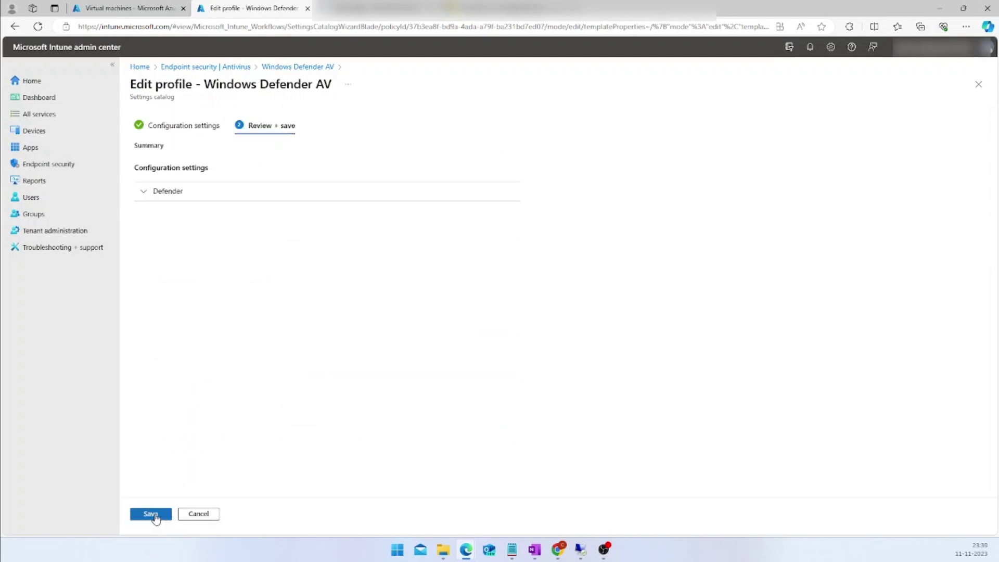
{"action": "left_click", "coordinate": [151, 515]}
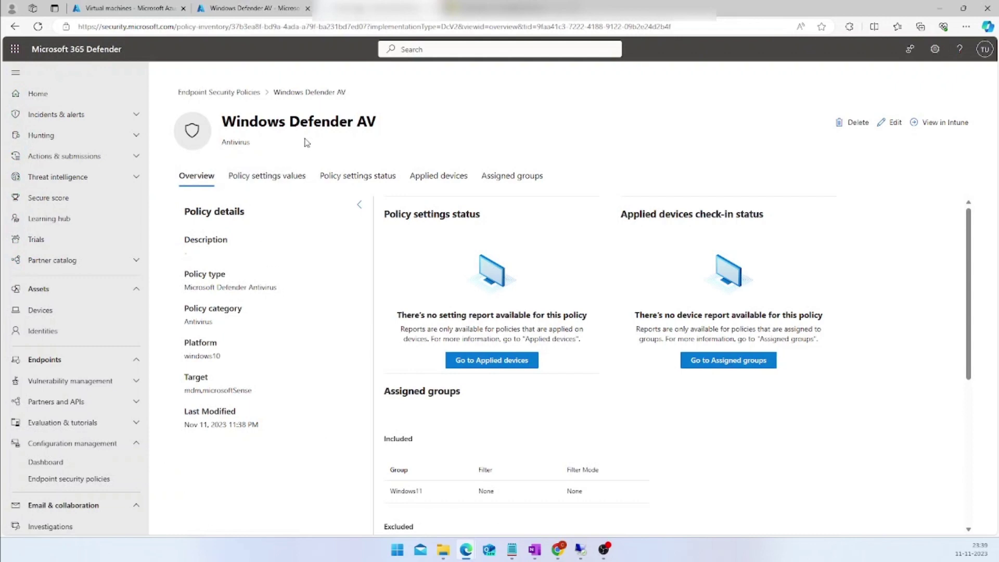
Open the Windows Defender AV policy's setting values and expand the Defender settings list
{"action": "left_click", "coordinate": [218, 92]}
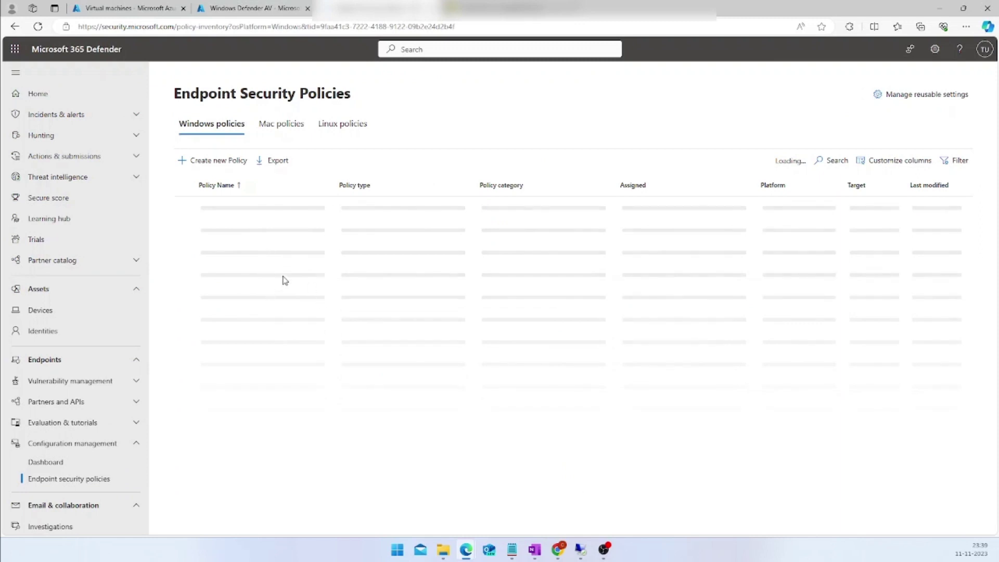
{"action": "left_click", "coordinate": [244, 285]}
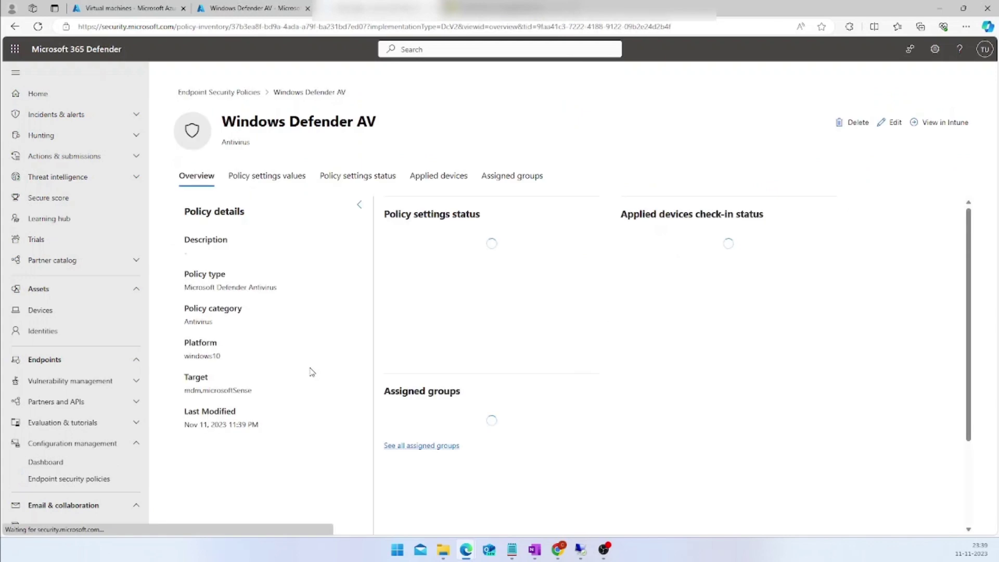
{"action": "left_click", "coordinate": [286, 176]}
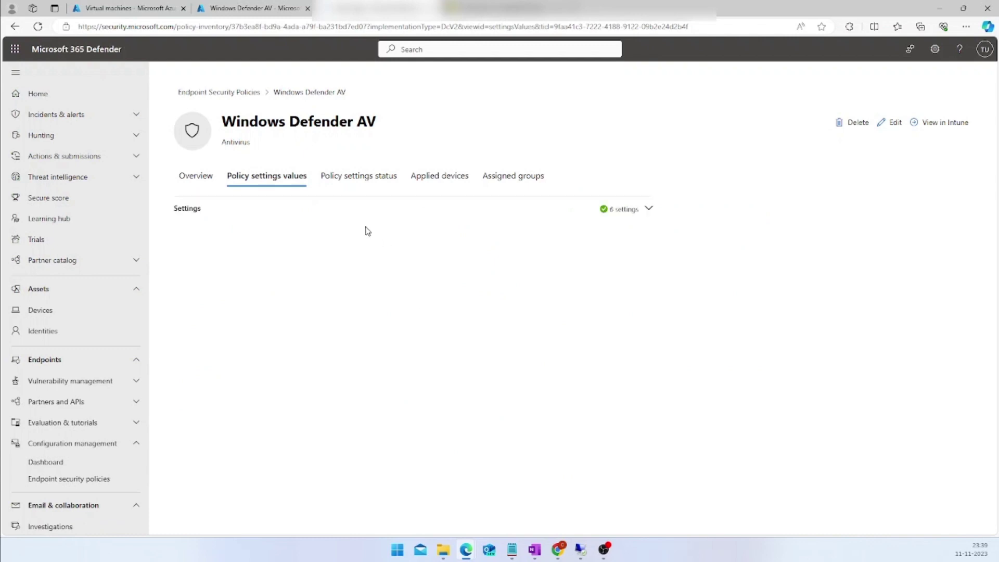
{"action": "left_click", "coordinate": [646, 209]}
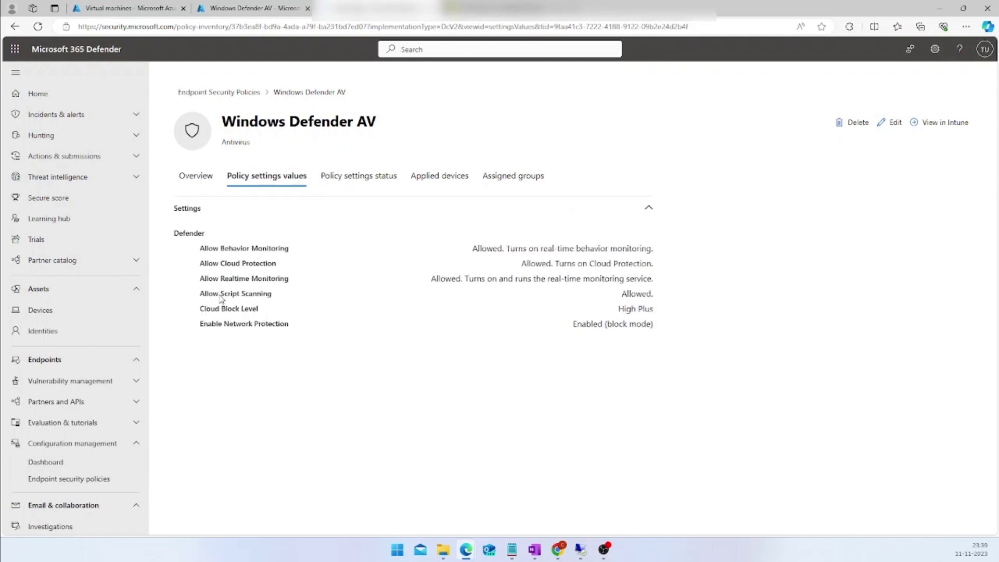
Highlight the Allow Script Scanning setting and its Allowed value
{"action": "left_click_drag", "start_coordinate": [203, 295], "coordinate": [276, 297]}
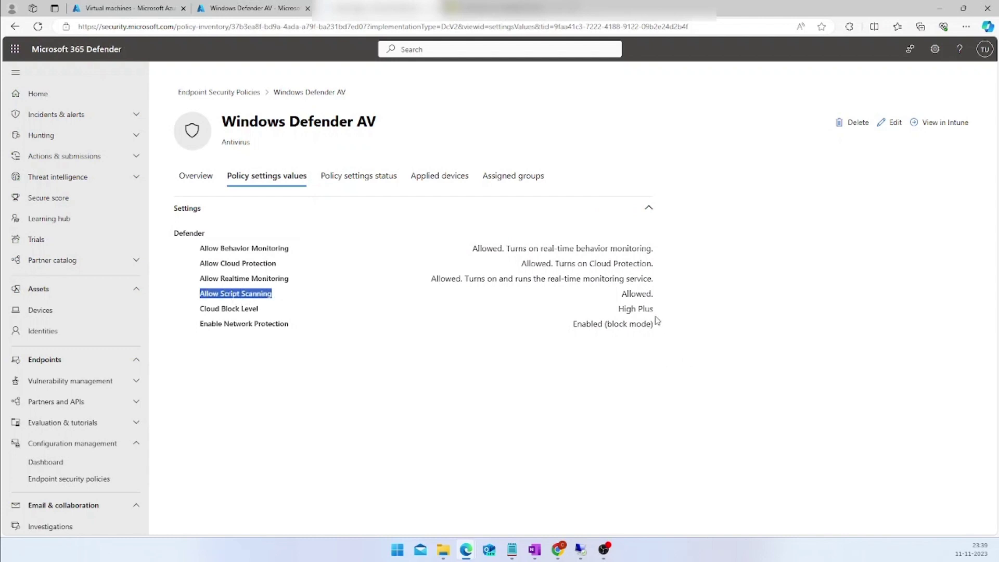
{"action": "left_click", "coordinate": [624, 295]}
{"action": "left_click_drag", "start_coordinate": [624, 295], "coordinate": [675, 300]}
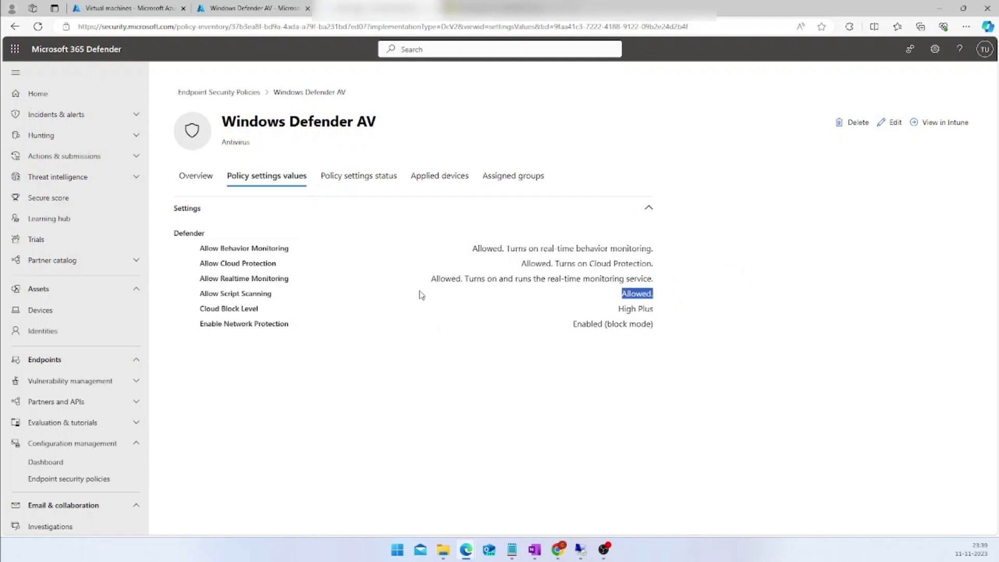